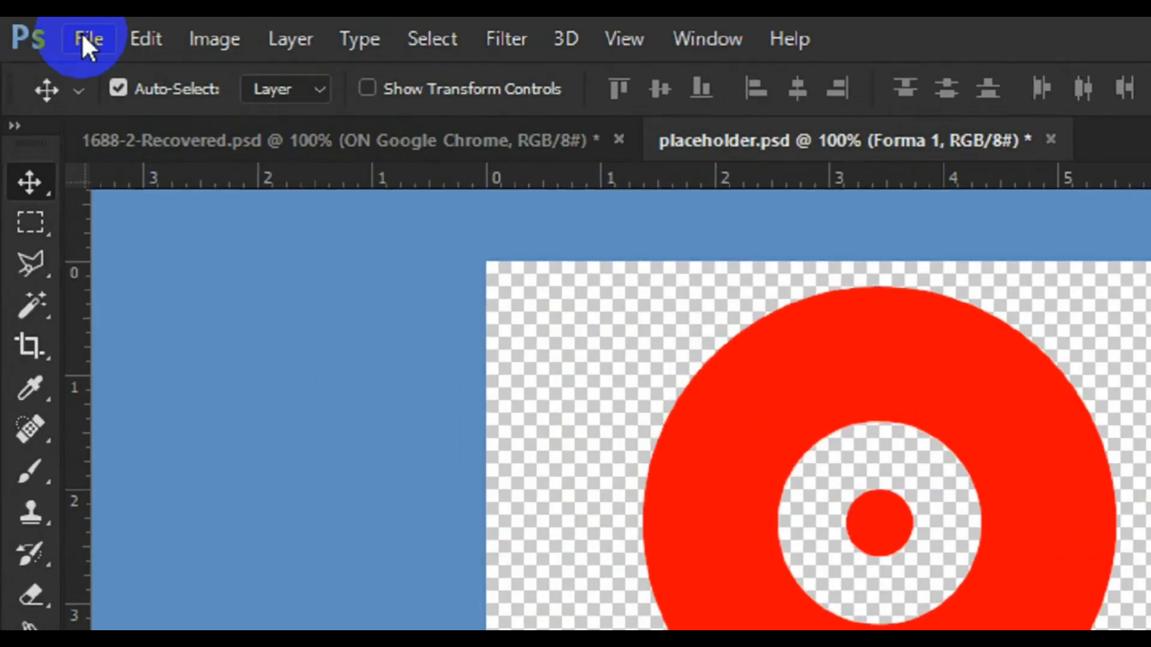
# - Start a new document from the Letter print preset and set it to landscape orientation, 11 by 8.5 inches
pyautogui.click(81, 38)
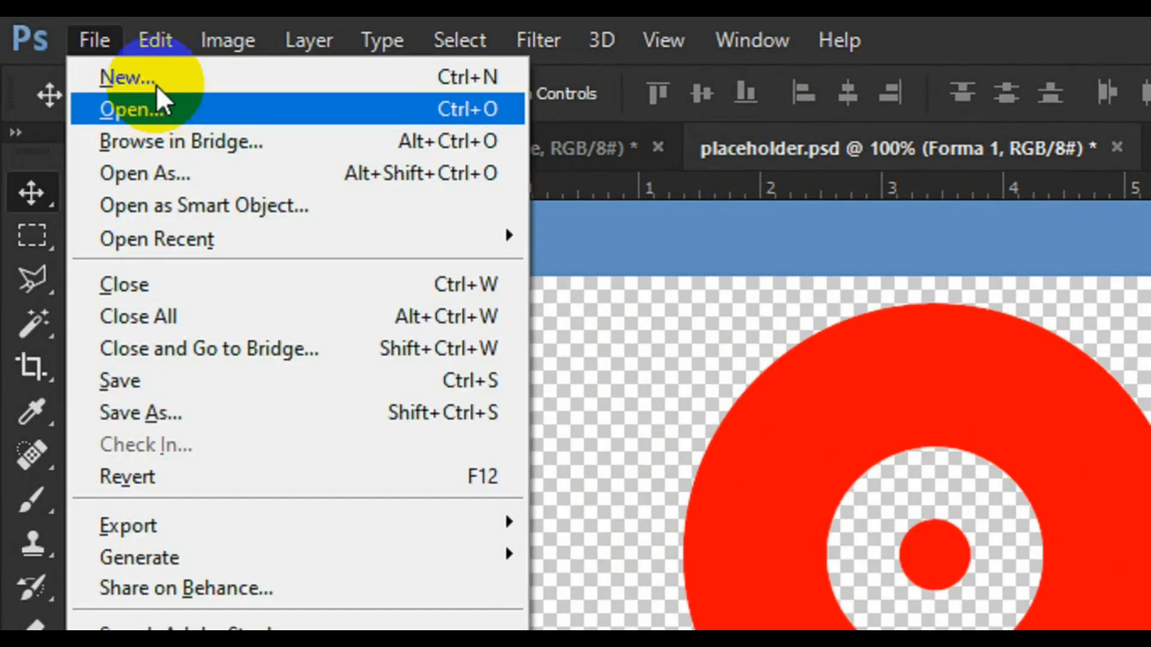
pyautogui.click(155, 75)
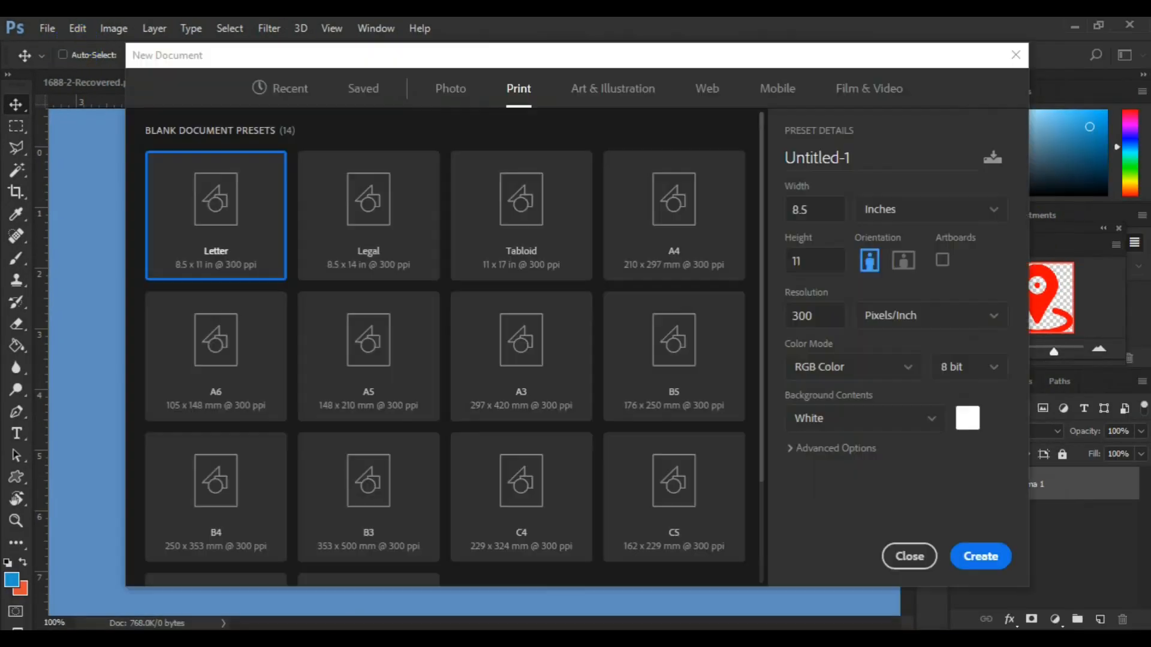
pyautogui.press('ctrl')
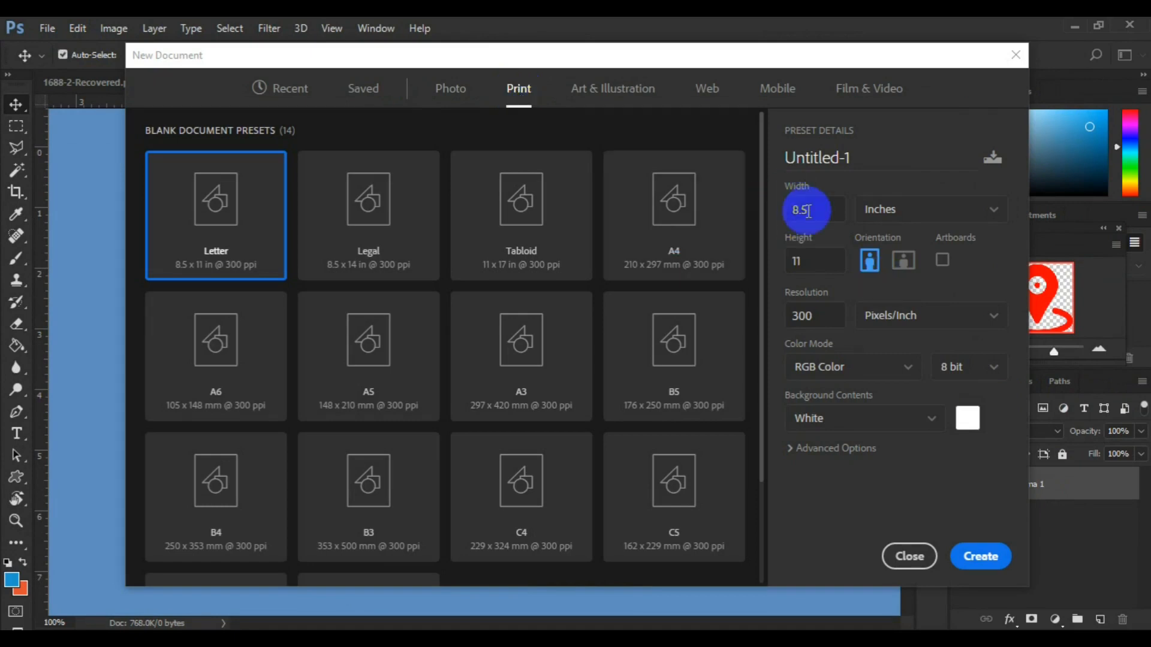
pyautogui.moveTo(810, 214); pyautogui.dragTo(789, 212)
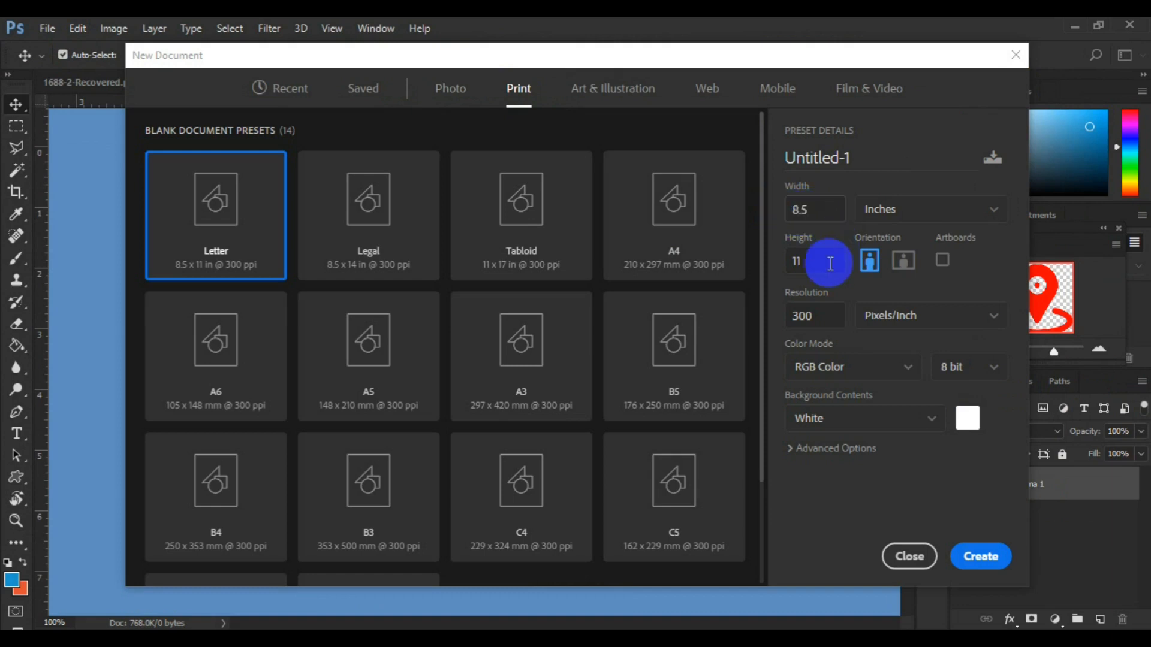
pyautogui.moveTo(830, 264); pyautogui.dragTo(792, 262)
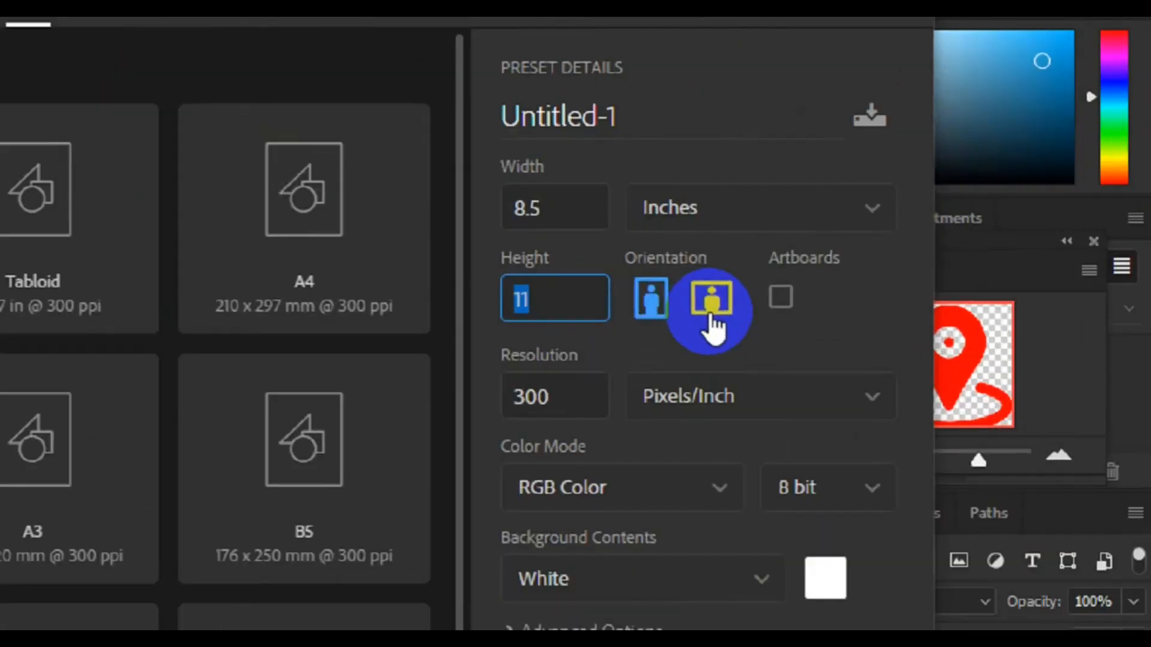
pyautogui.click(904, 277)
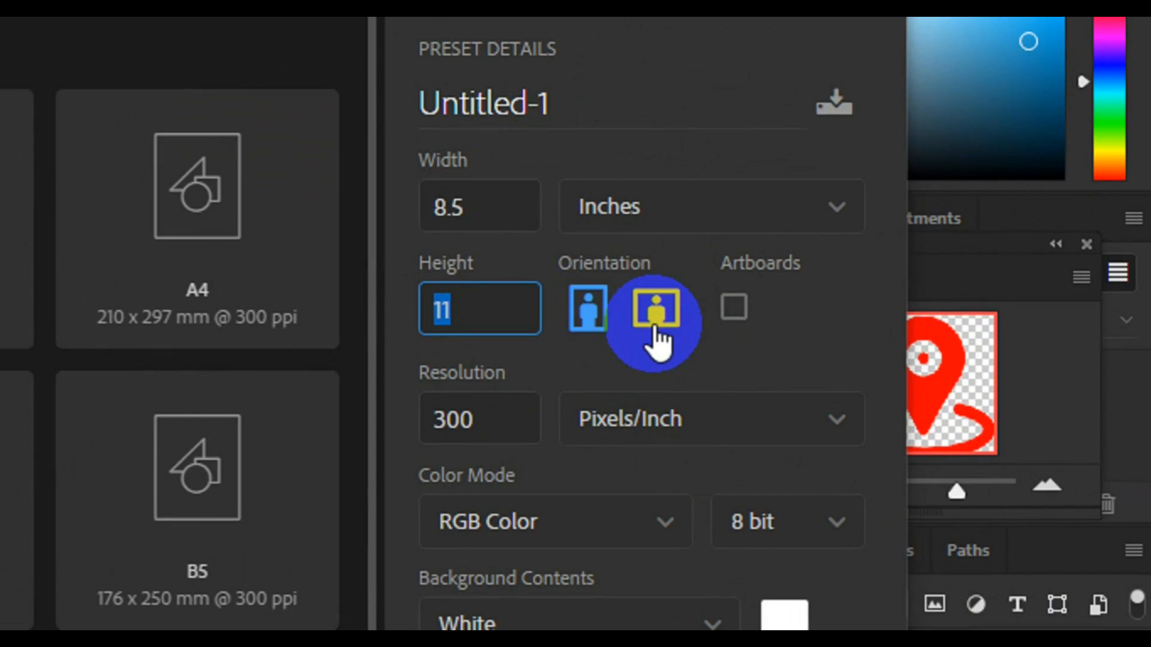
pyautogui.click(655, 329)
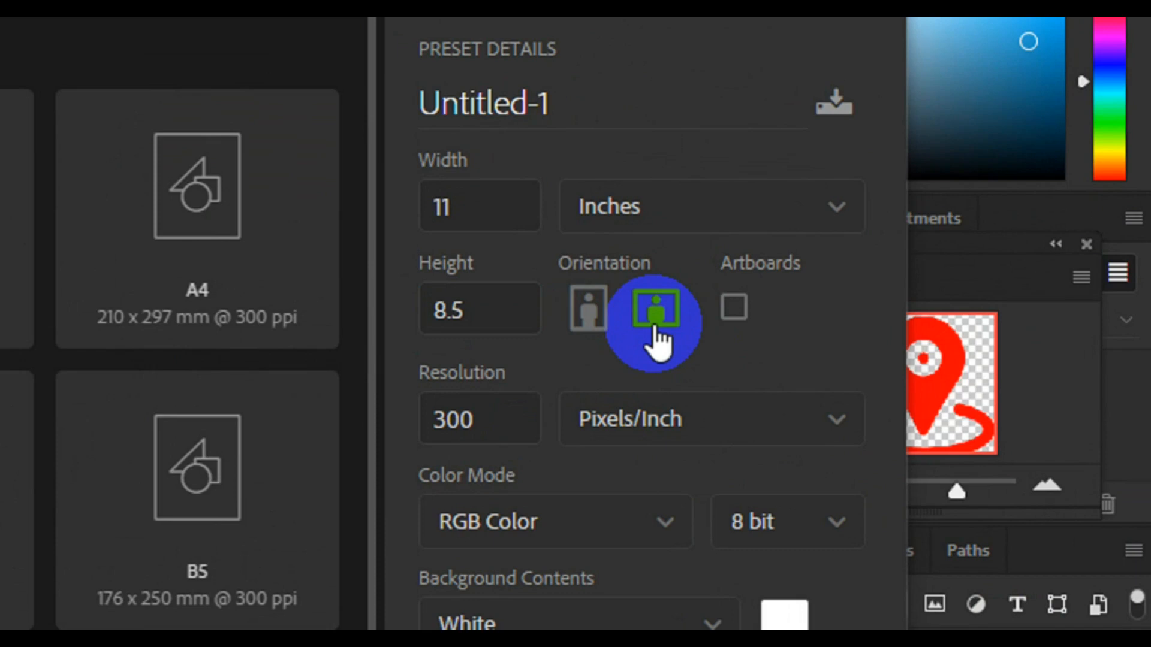
# - Name the new document "Trifold Brochure Layout"
pyautogui.click(571, 109)
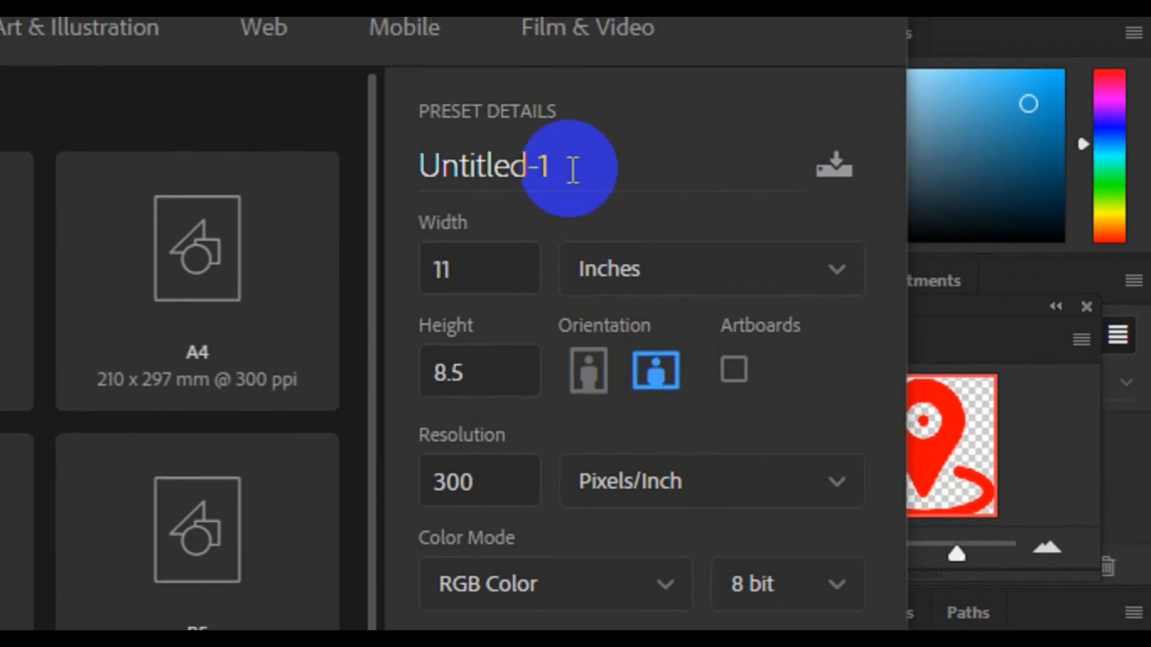
pyautogui.doubleClick(573, 157)
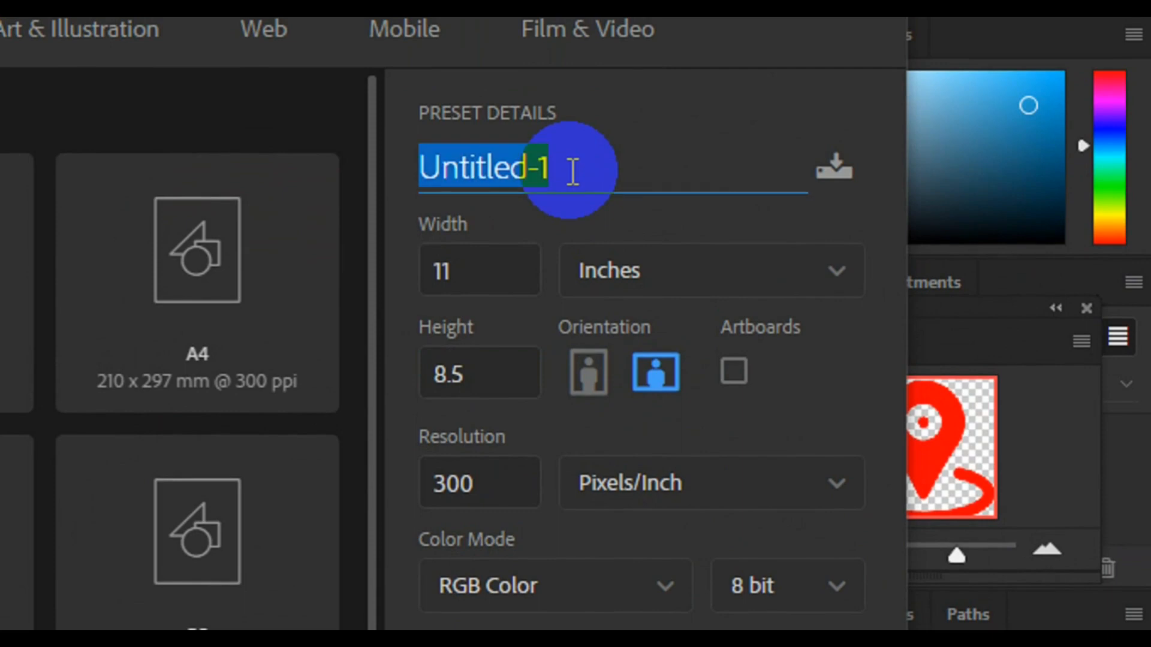
pyautogui.write('Tr')
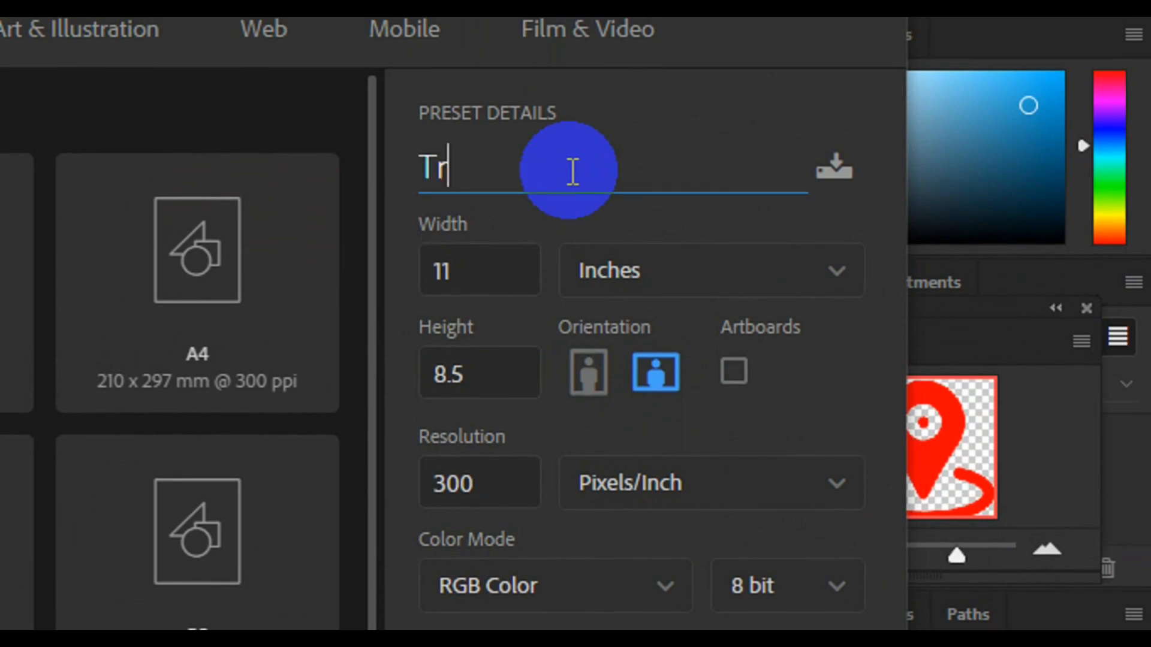
pyautogui.write('ifo')
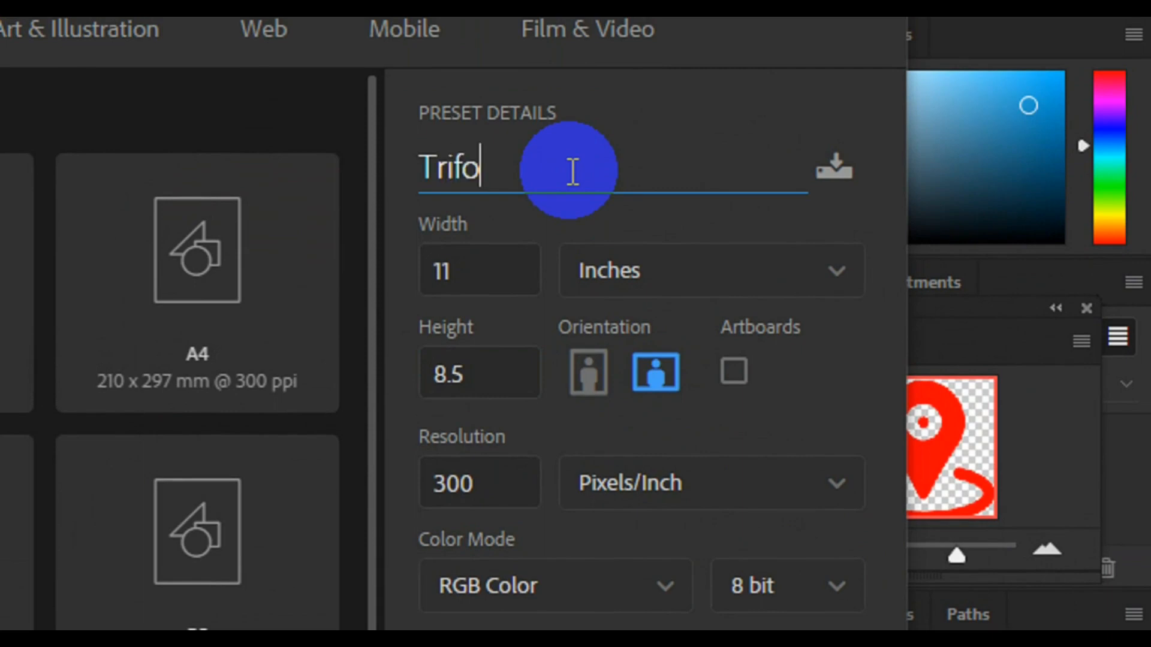
pyautogui.write('ld B')
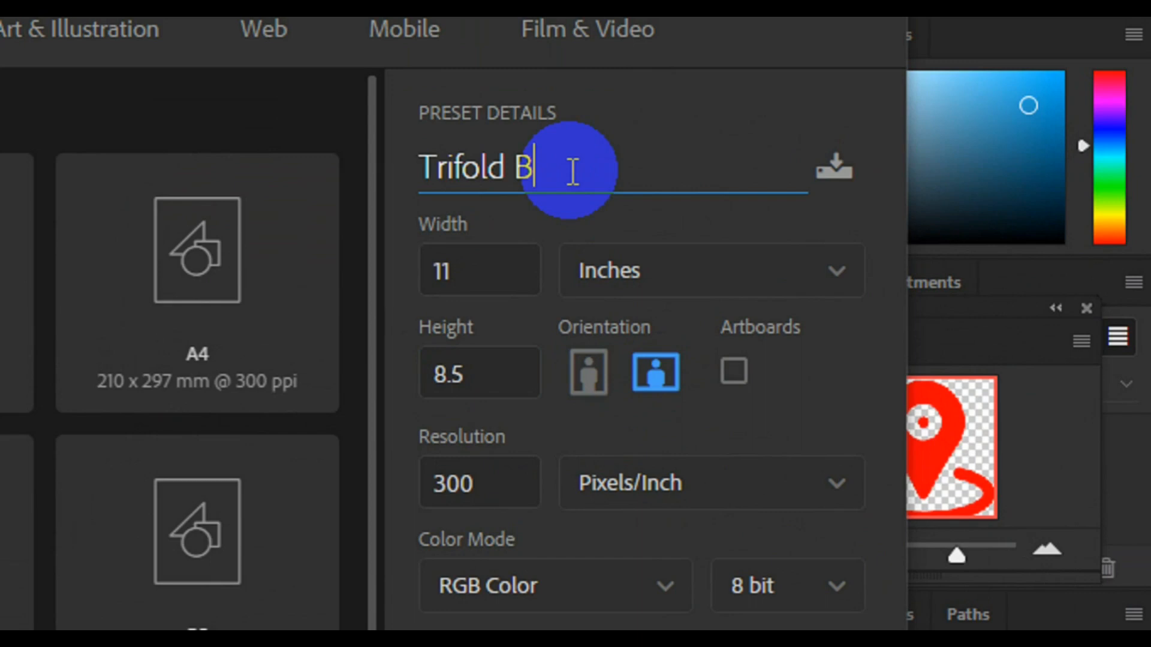
pyautogui.write('rochure ')
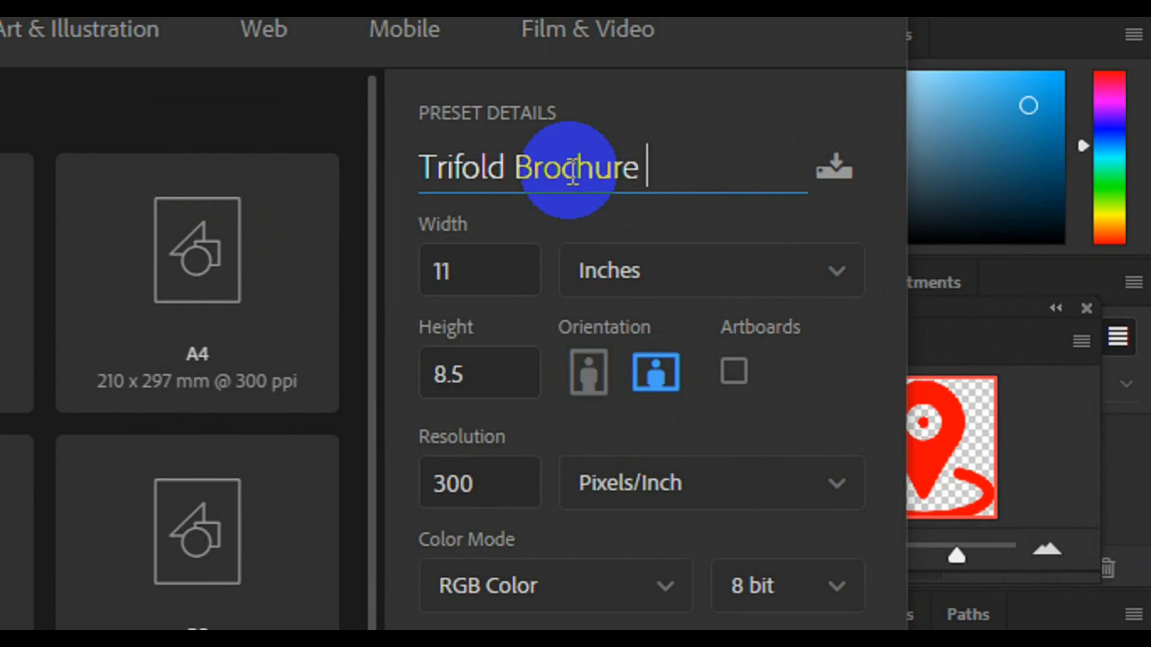
pyautogui.write('Layout')
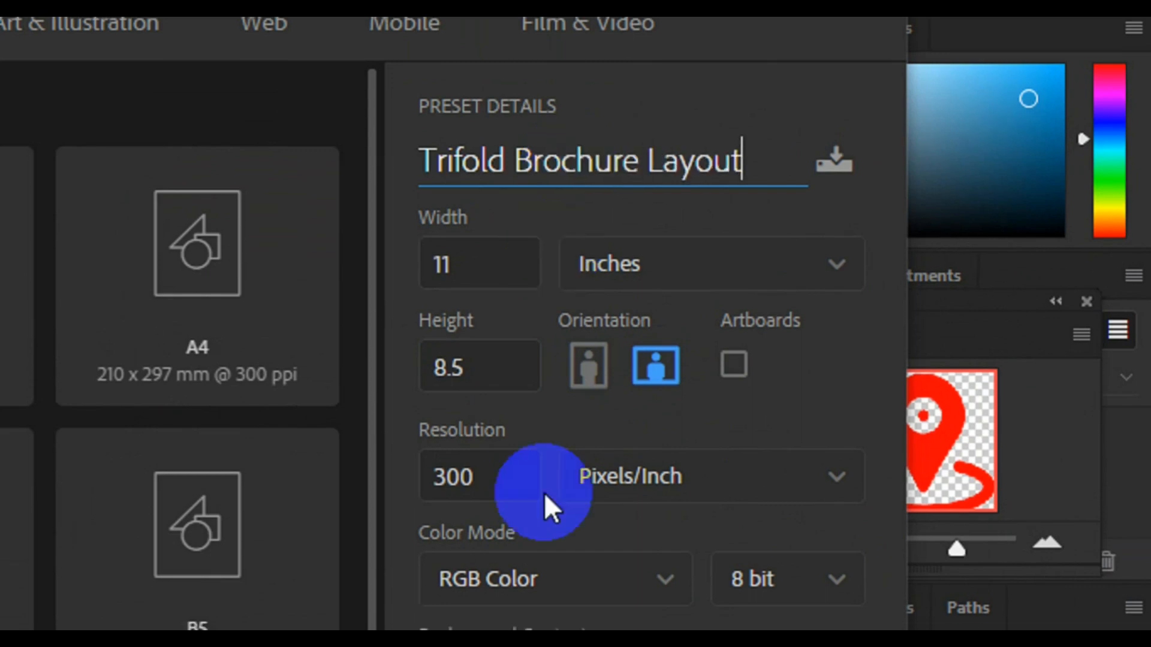
# - Set the new document's color mode to CMYK Color and create the document
pyautogui.moveTo(494, 453); pyautogui.dragTo(427, 457)
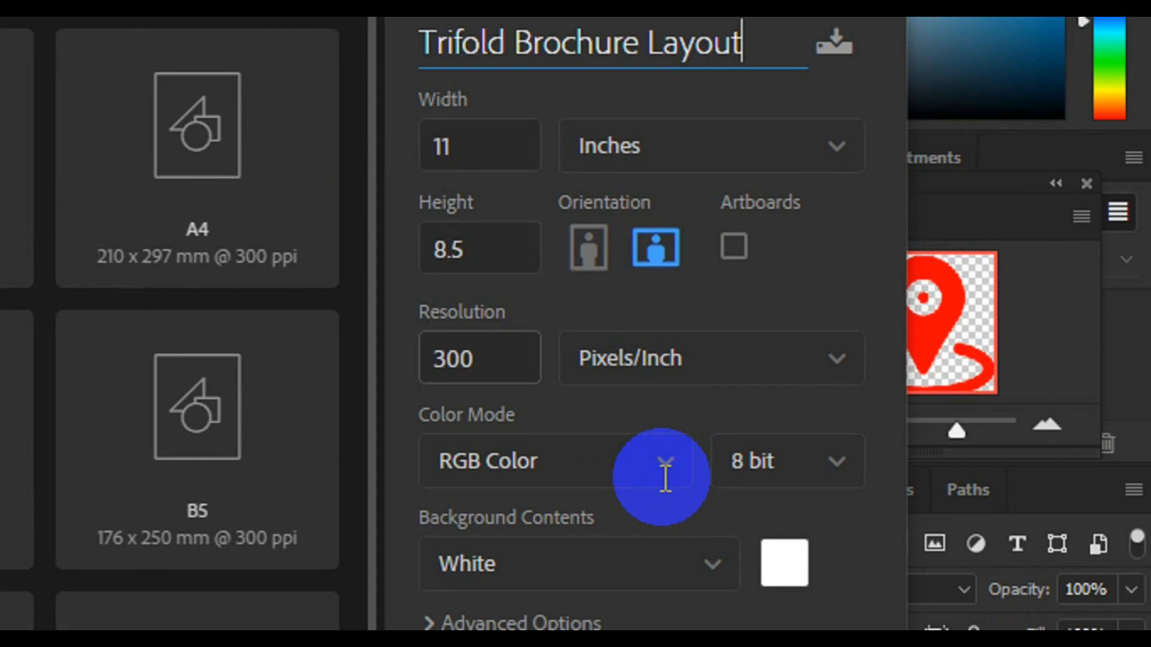
pyautogui.click(665, 463)
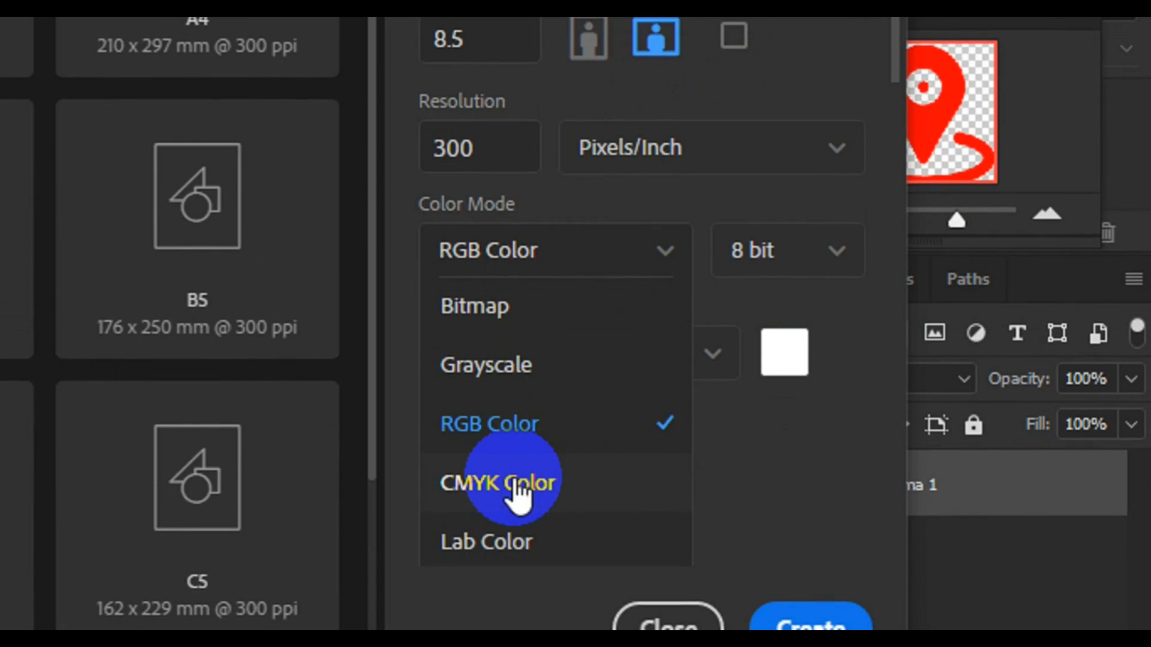
pyautogui.click(510, 483)
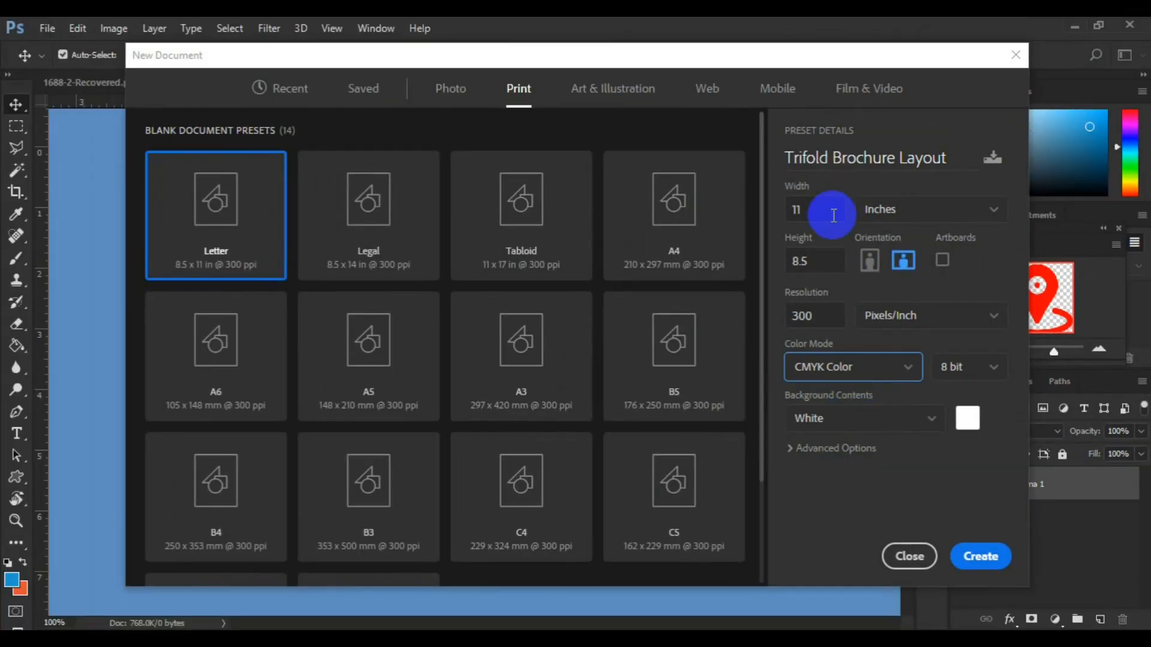
pyautogui.click(794, 212)
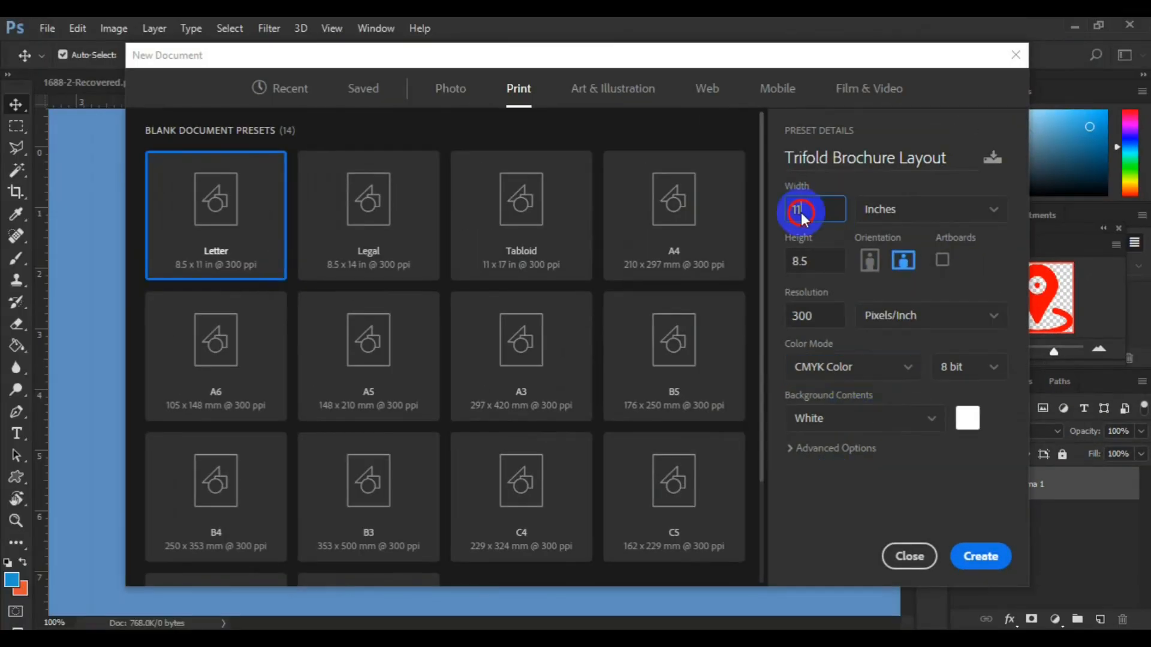
pyautogui.doubleClick(791, 212)
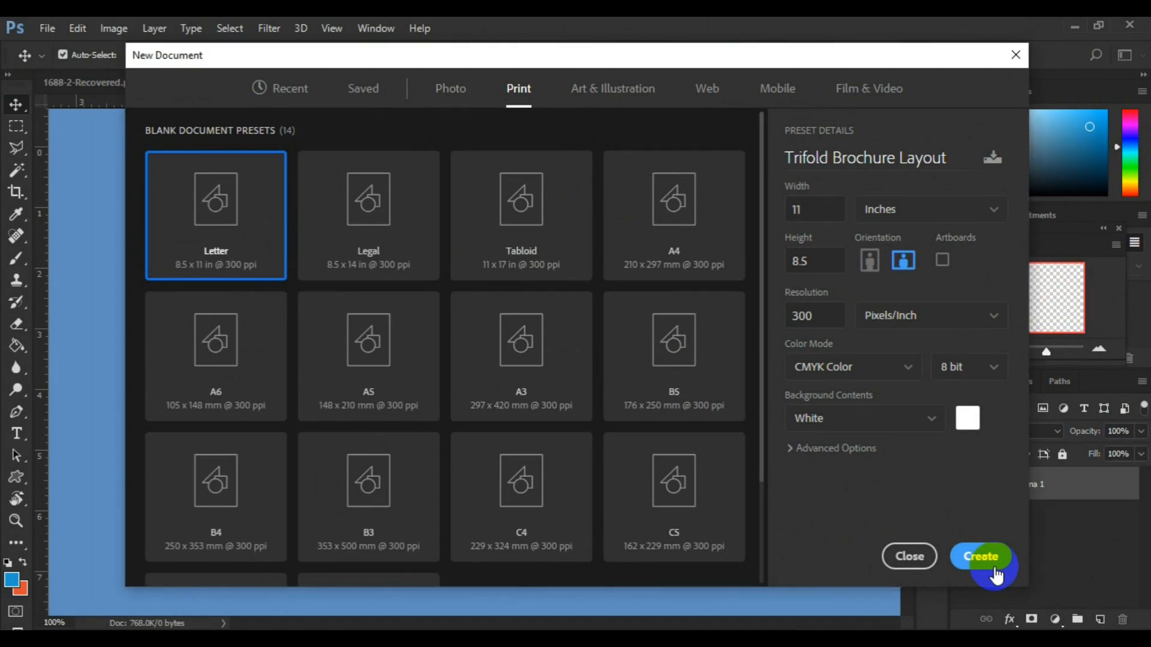
pyautogui.click(980, 557)
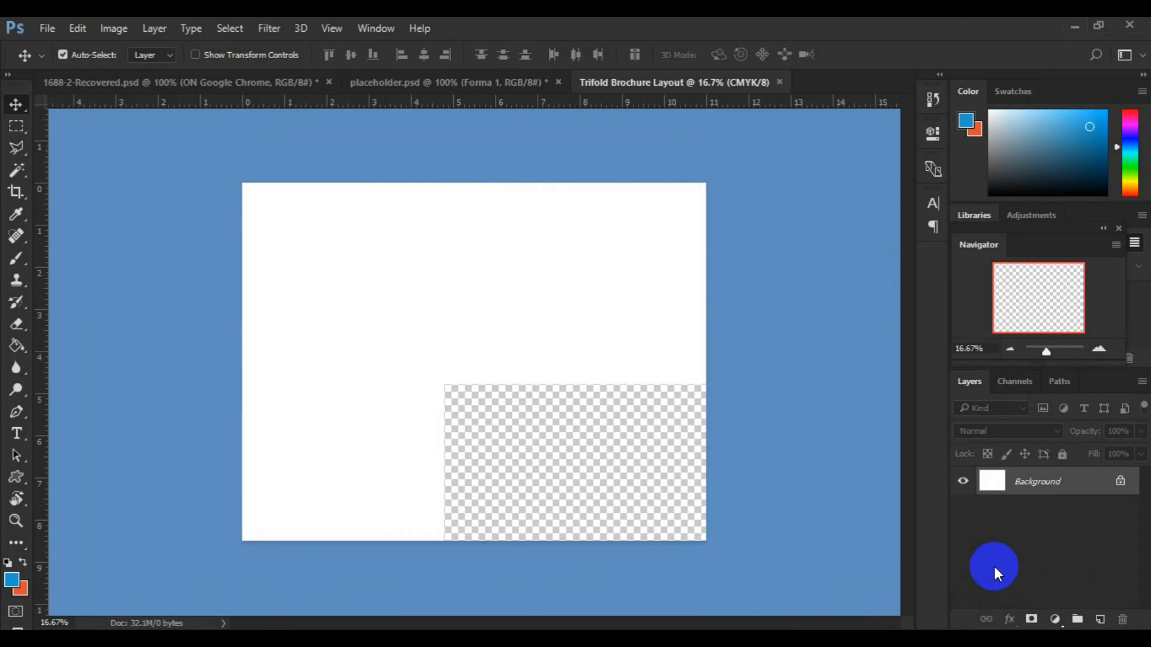
# - Switch to Calculator and divide the 11-inch page width by 3 to work out the width of one brochure panel
pyautogui.click(957, 641)
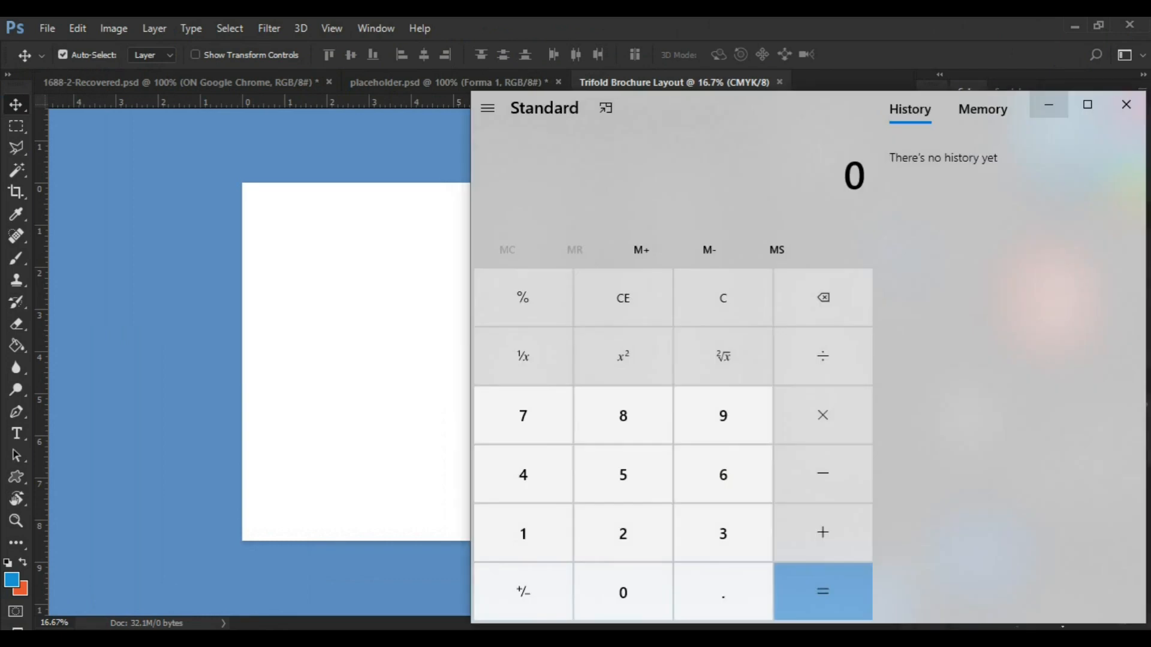
pyautogui.click(530, 538)
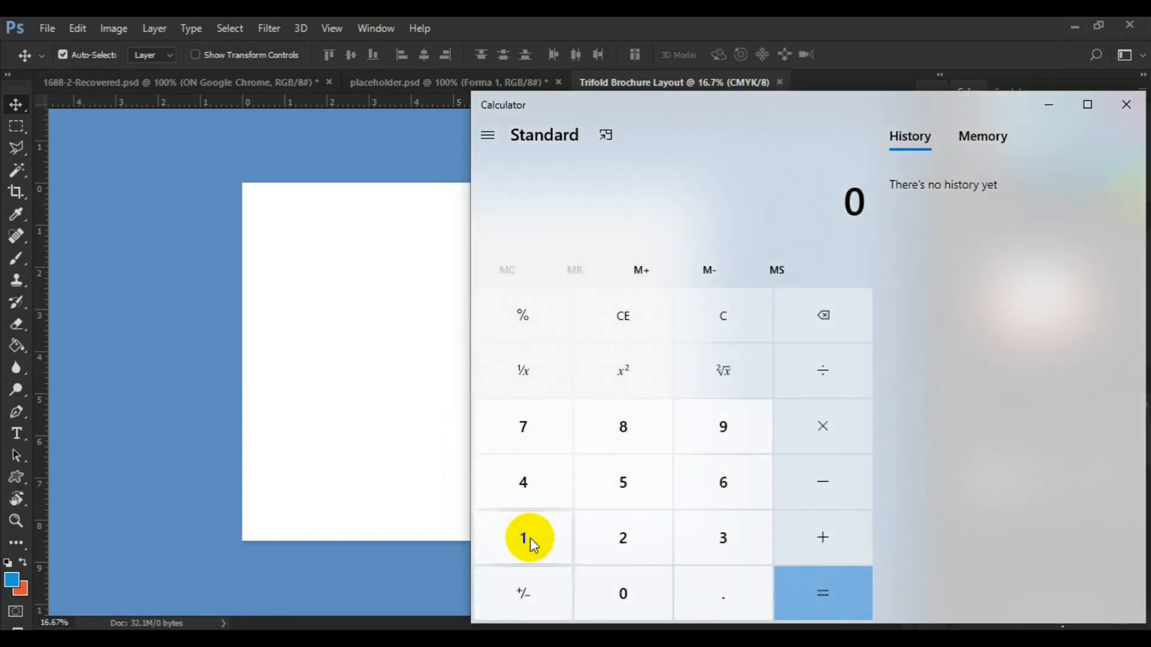
pyautogui.click(530, 538)
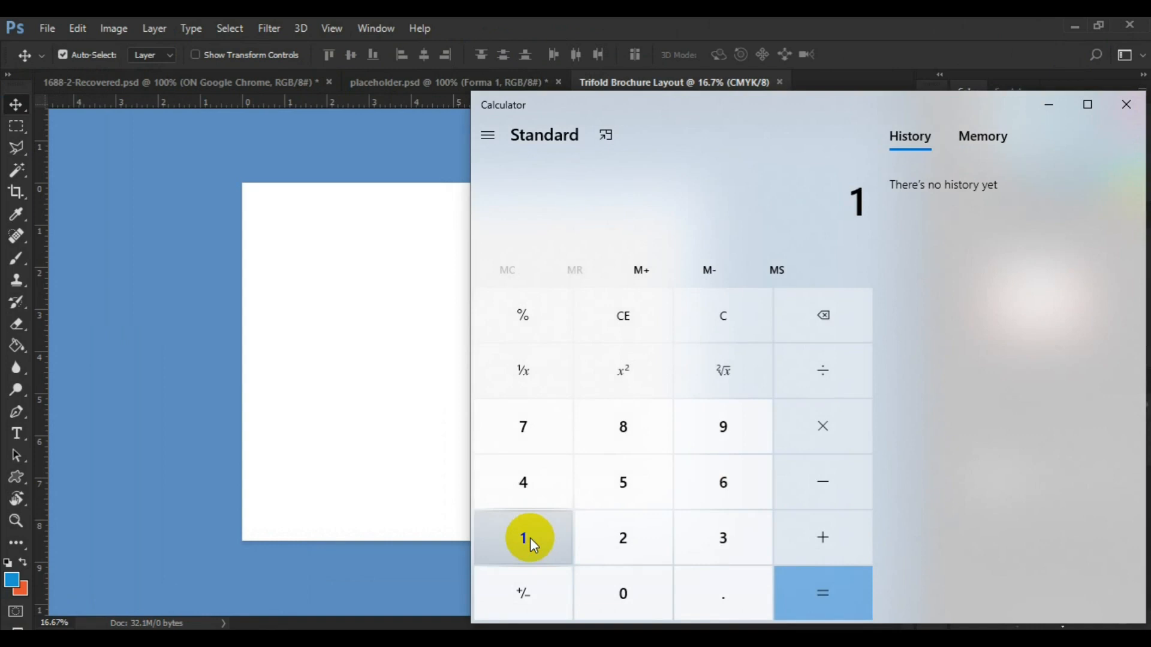
pyautogui.click(530, 538)
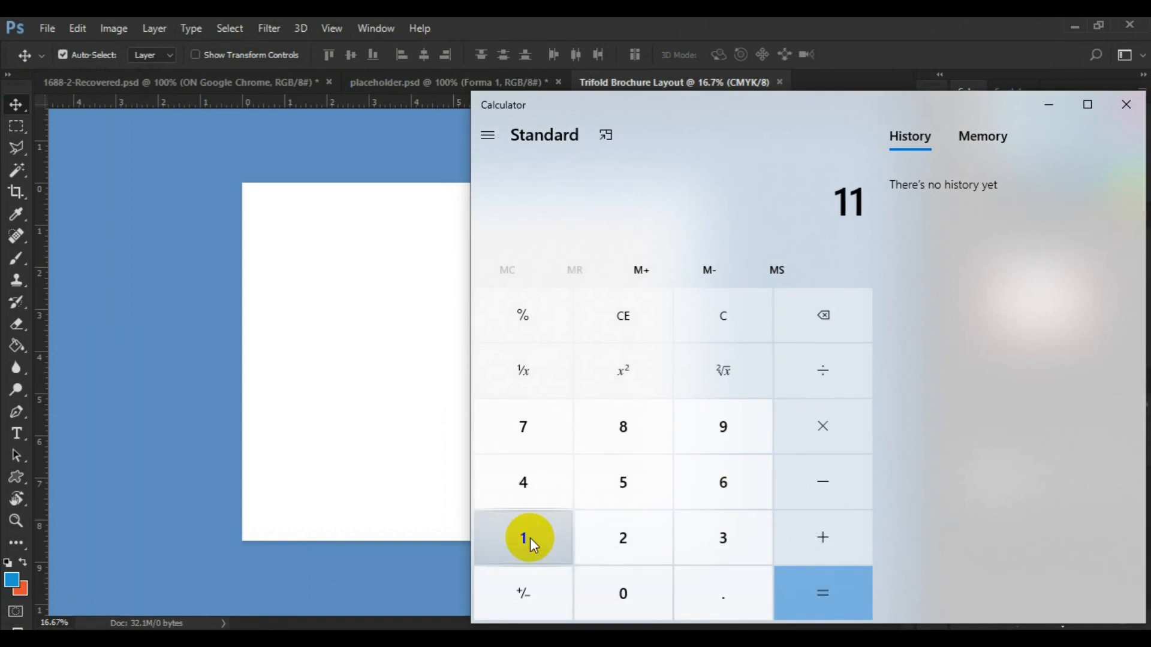
pyautogui.click(826, 391)
pyautogui.click(704, 547)
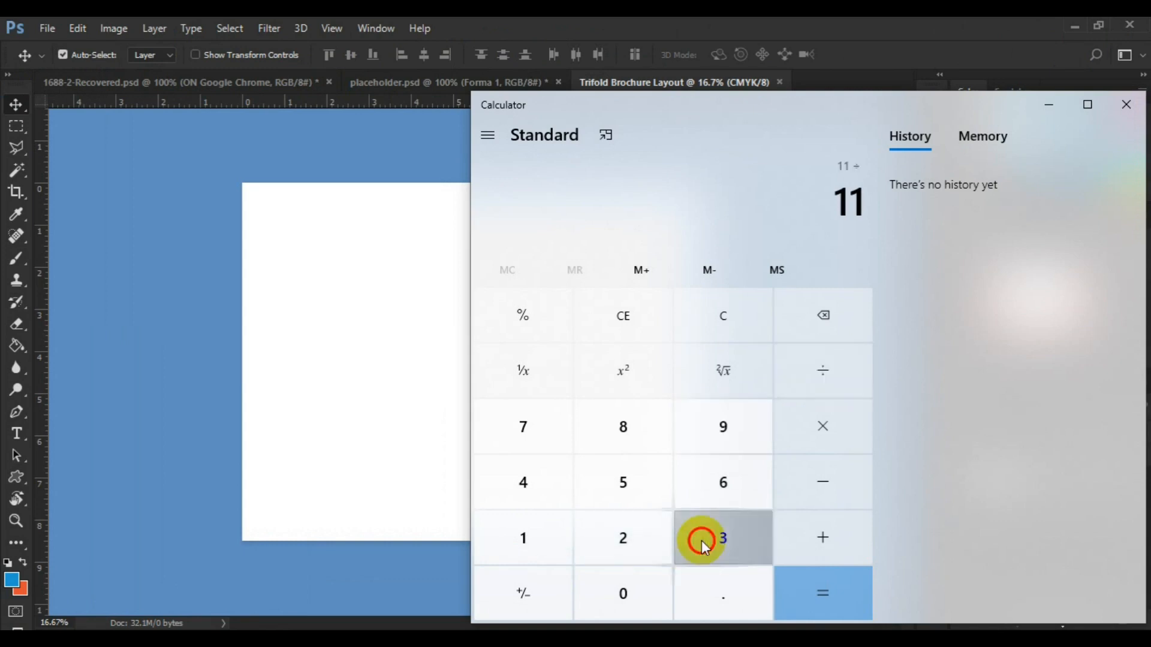
pyautogui.click(848, 599)
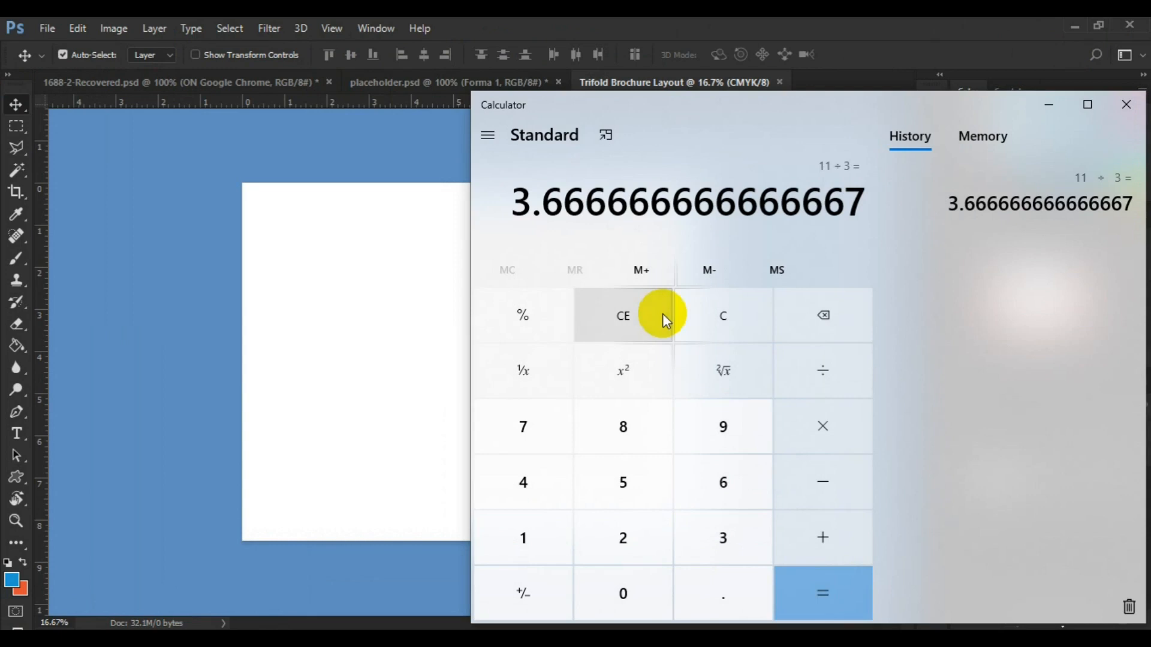
pyautogui.click(1049, 106)
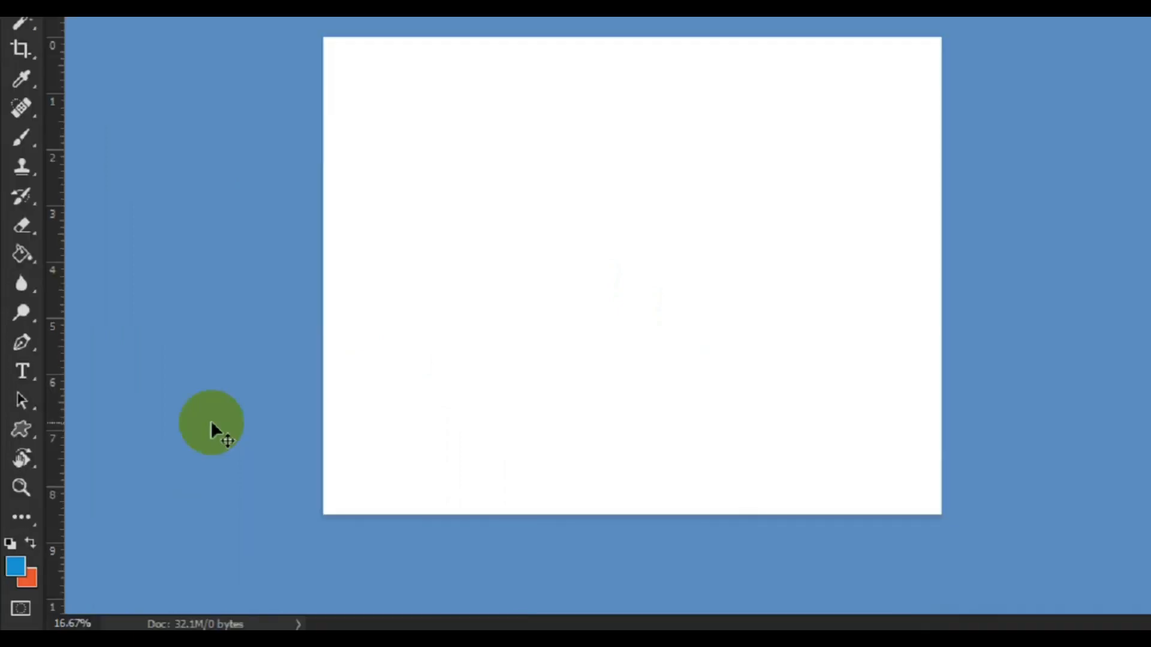
# - Start a new rectangle shape on the page with exact dimensions and set its width to 3.6 inches
pyautogui.click(23, 482)
pyautogui.click(33, 333)
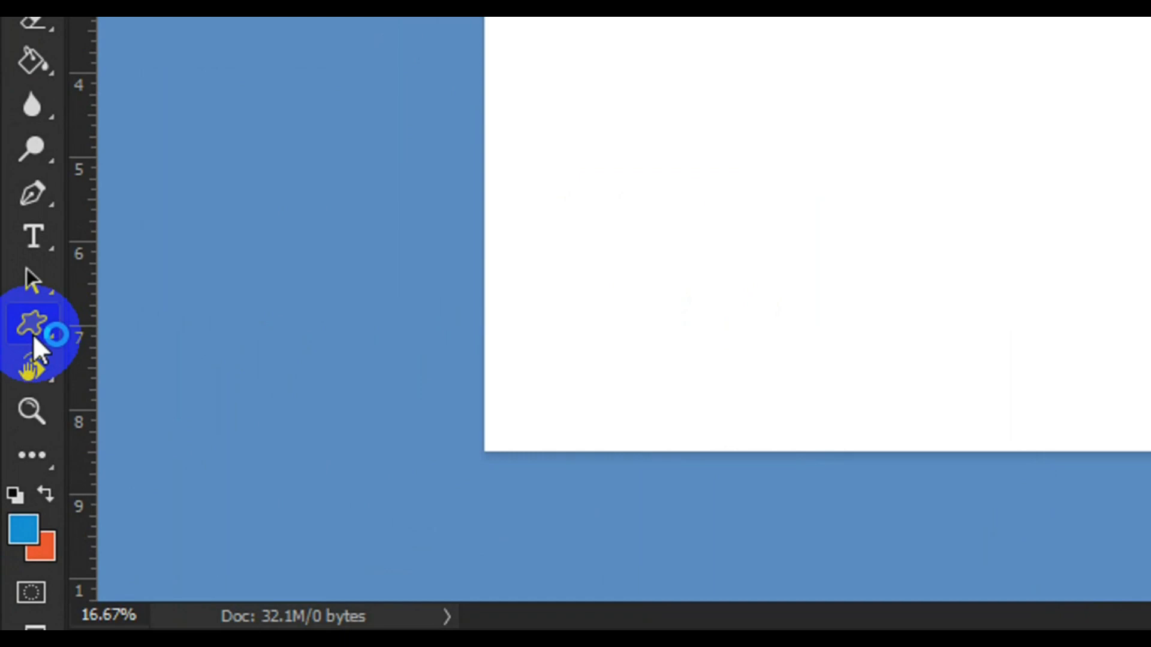
pyautogui.rightClick(32, 333)
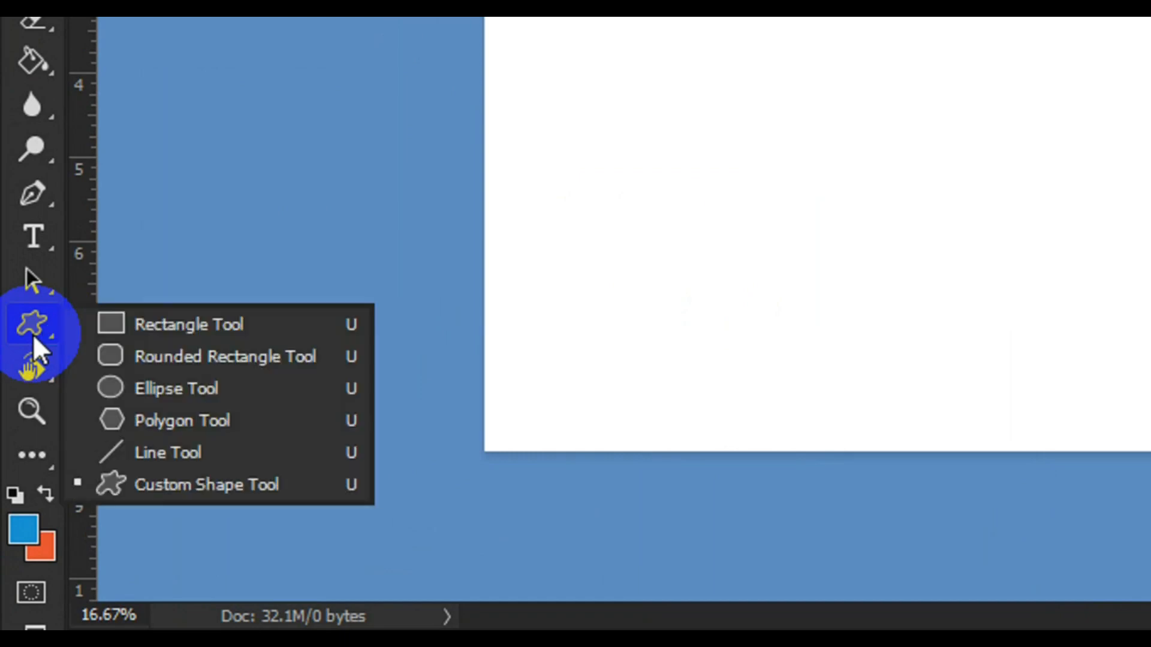
pyautogui.click(156, 323)
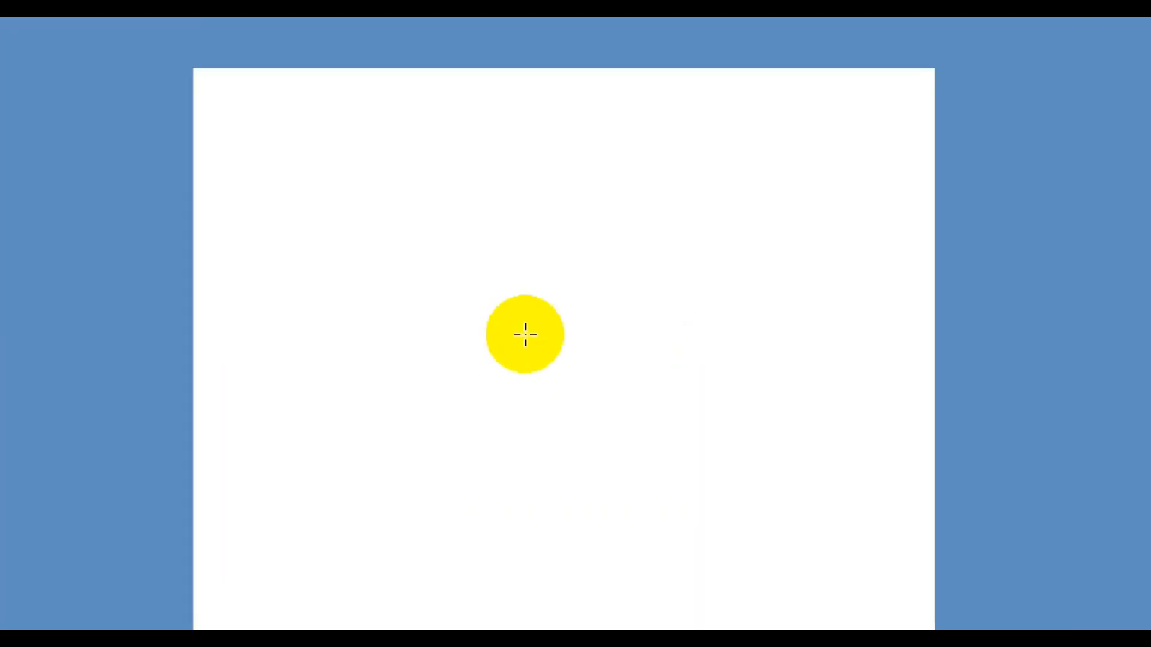
pyautogui.click(546, 327)
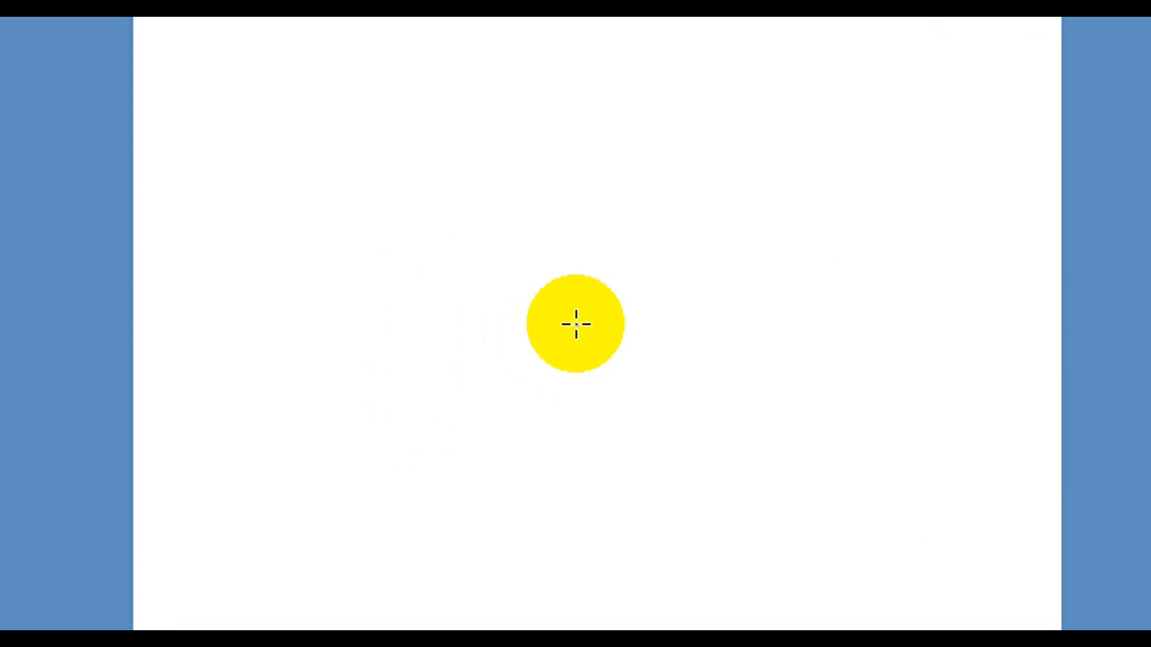
pyautogui.click(576, 323)
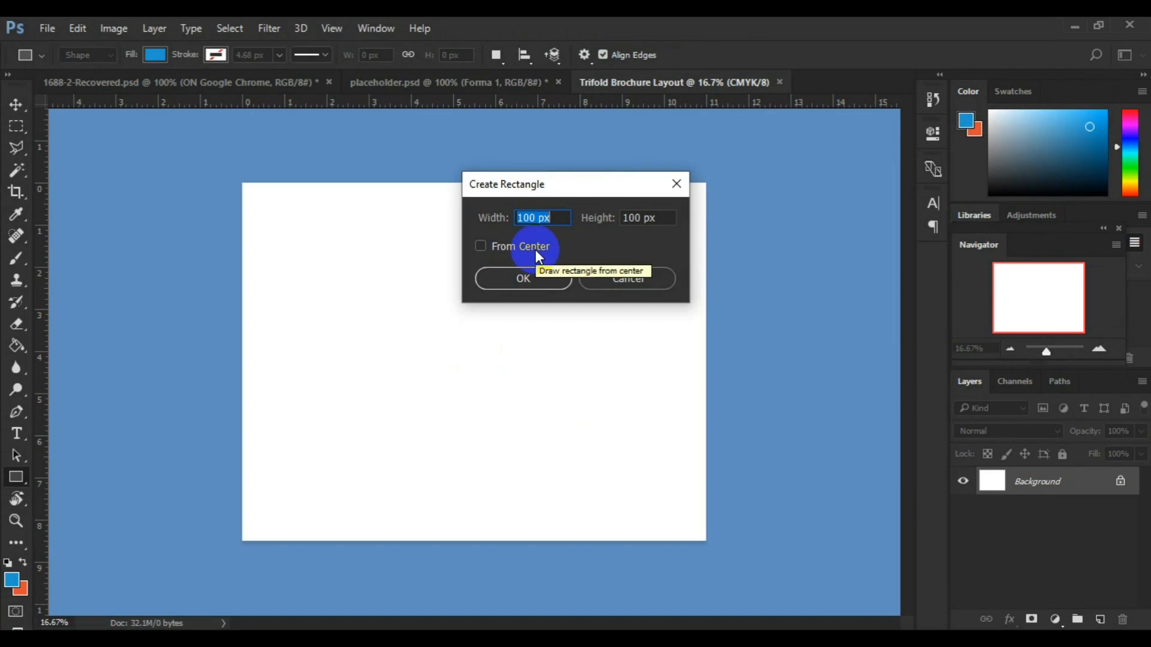
pyautogui.hotkey('alt', 'Tab')
pyautogui.hotkey('alt', 'Tab')
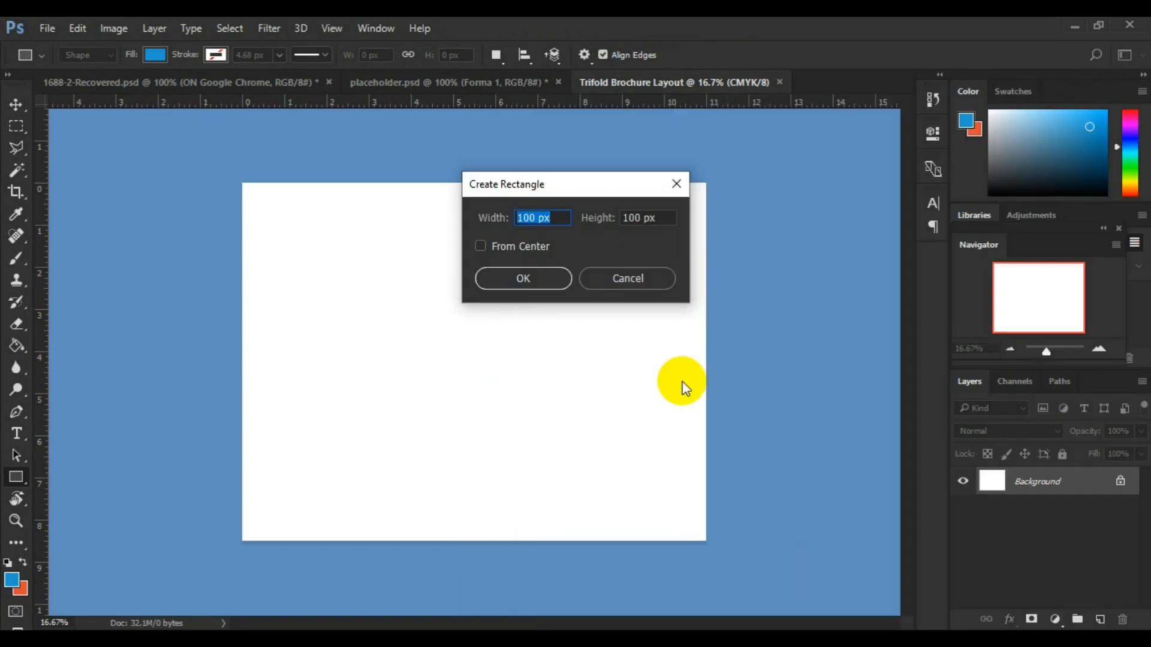
pyautogui.write('3.6inch')
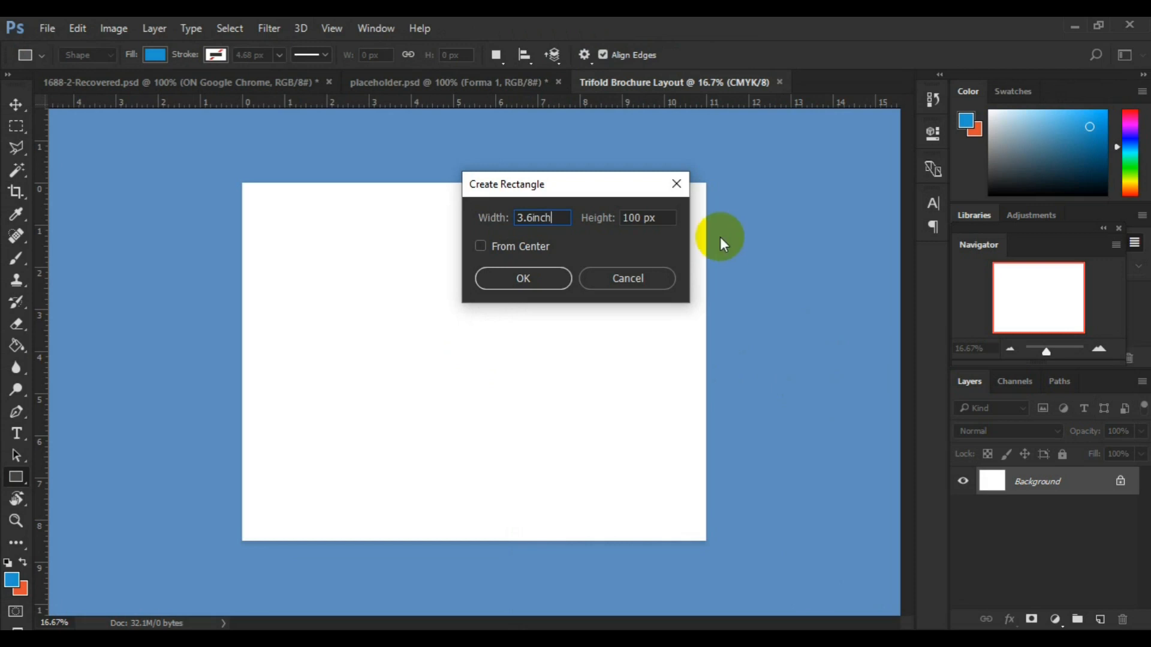
pyautogui.press('Tab')
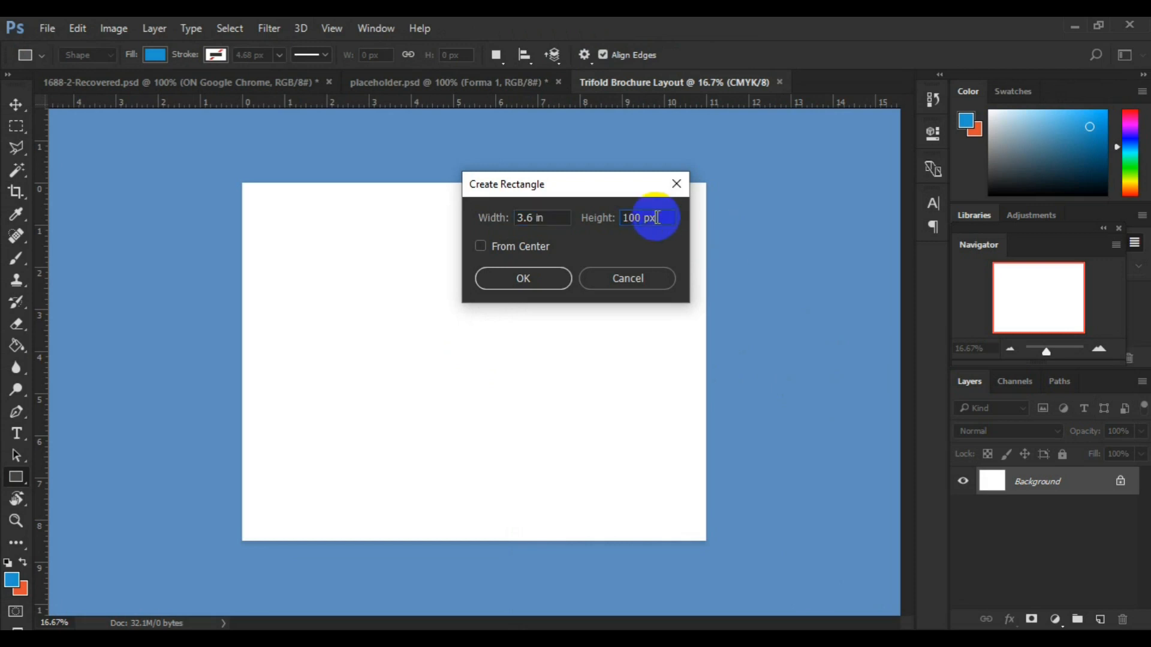
# - Set the rectangle's height to 8.5 inches and create it
pyautogui.doubleClick(657, 218)
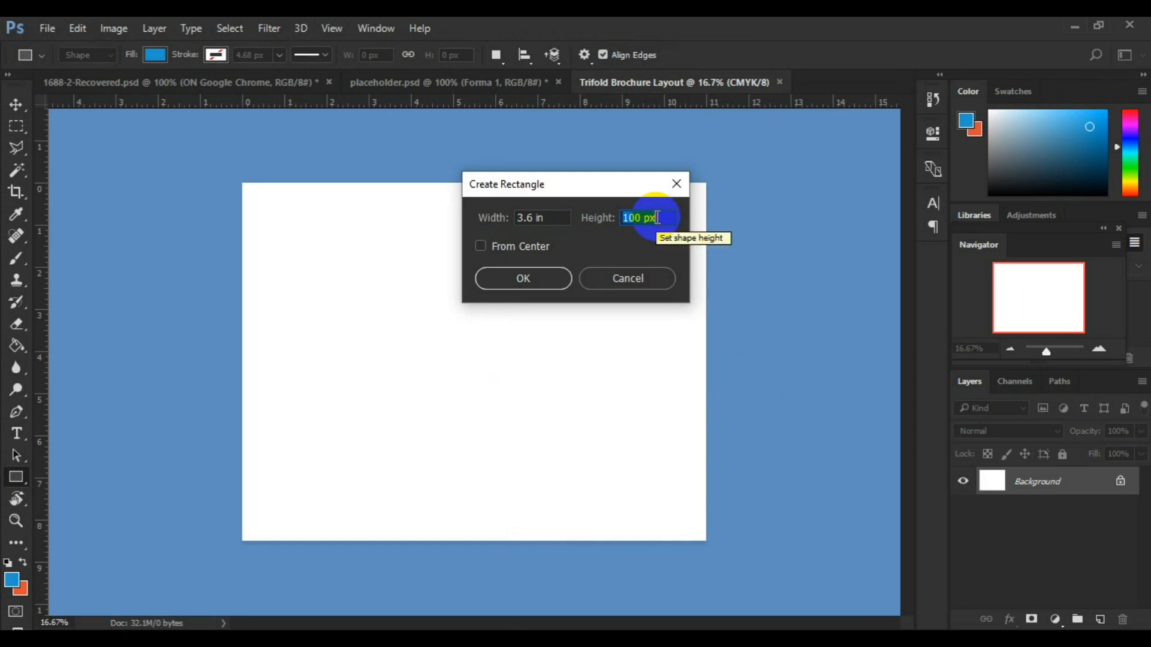
pyautogui.write('8.')
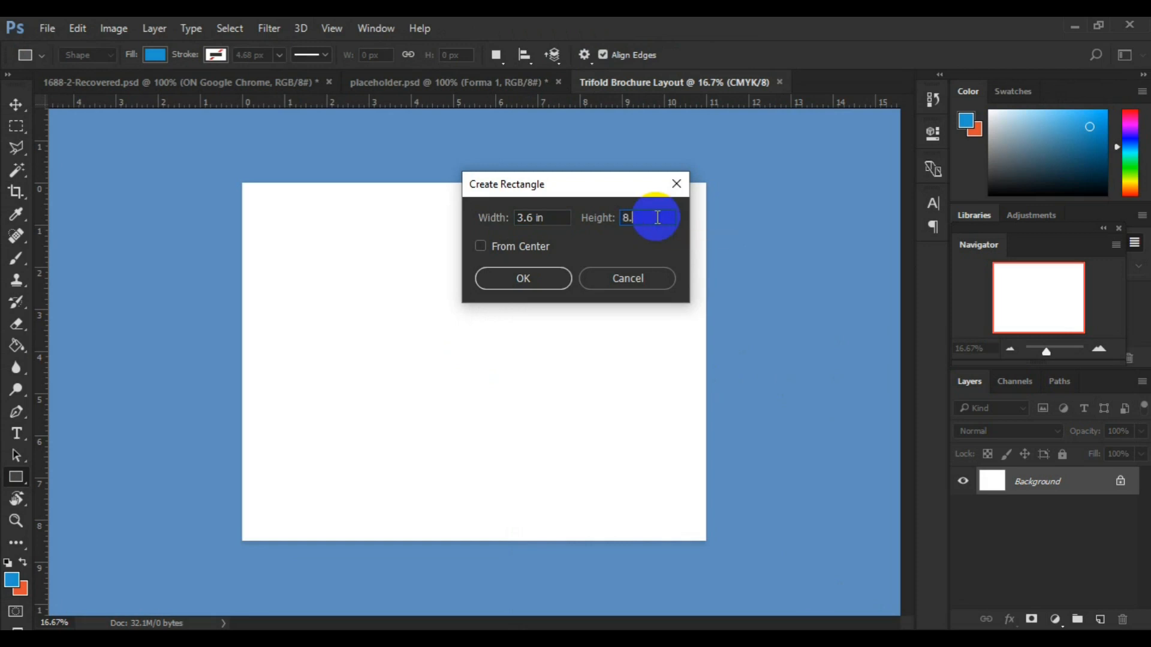
pyautogui.write('5inch')
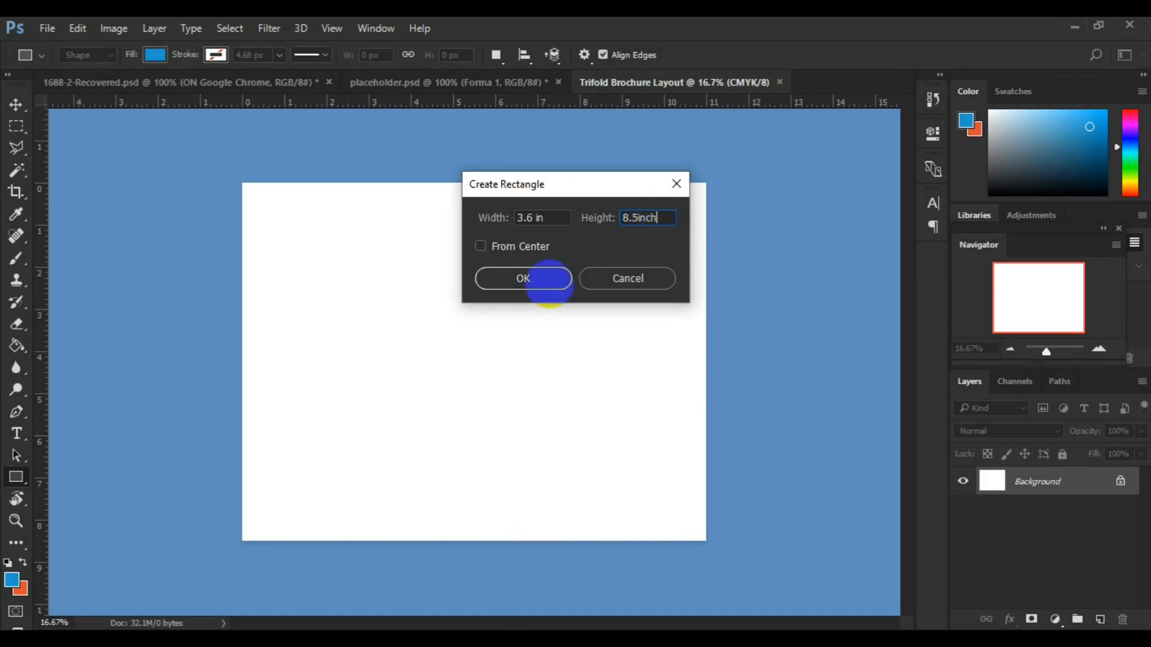
pyautogui.click(527, 274)
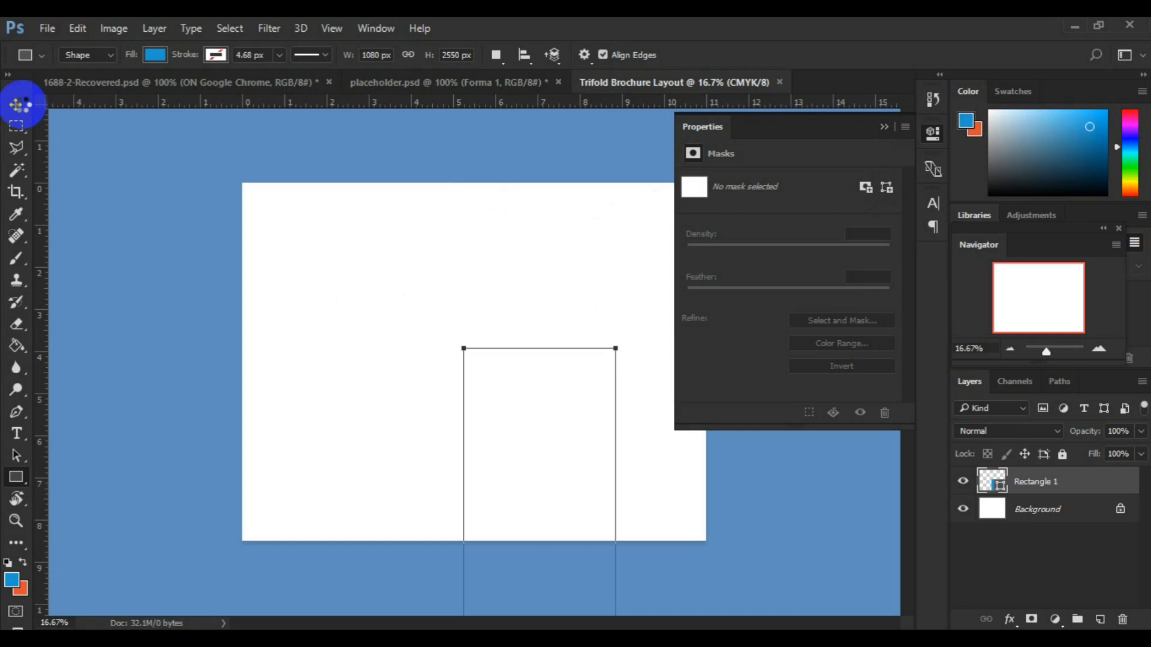
# - Select the whole canvas, center the rectangle on it horizontally and vertically, and clear the selection
pyautogui.click(18, 105)
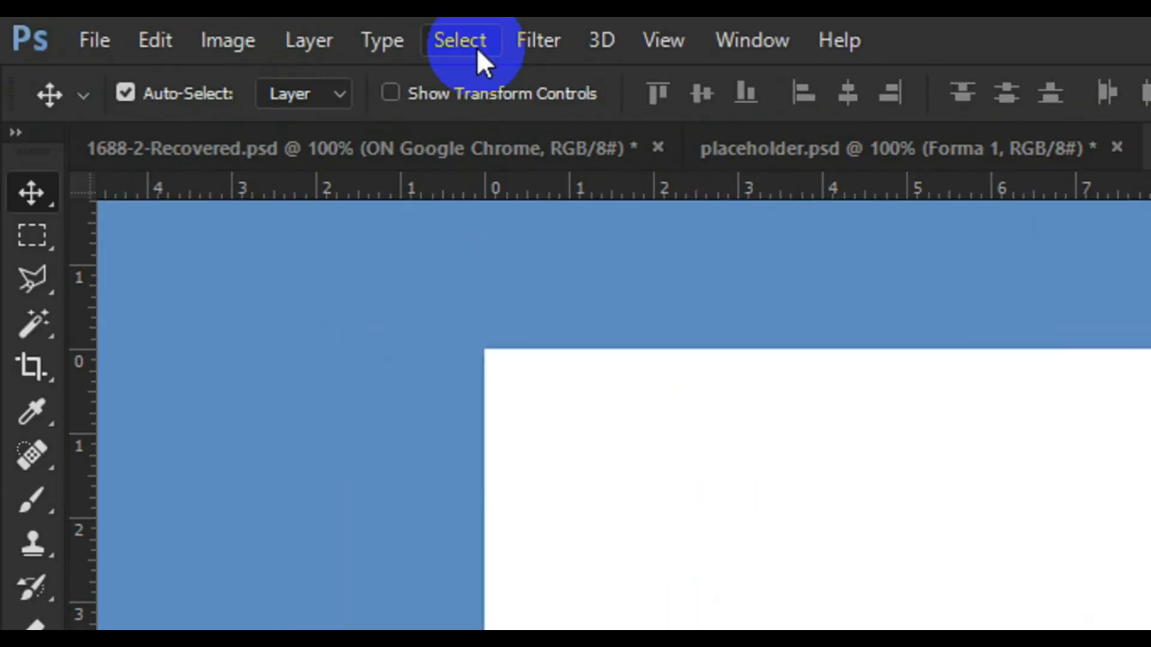
pyautogui.click(471, 45)
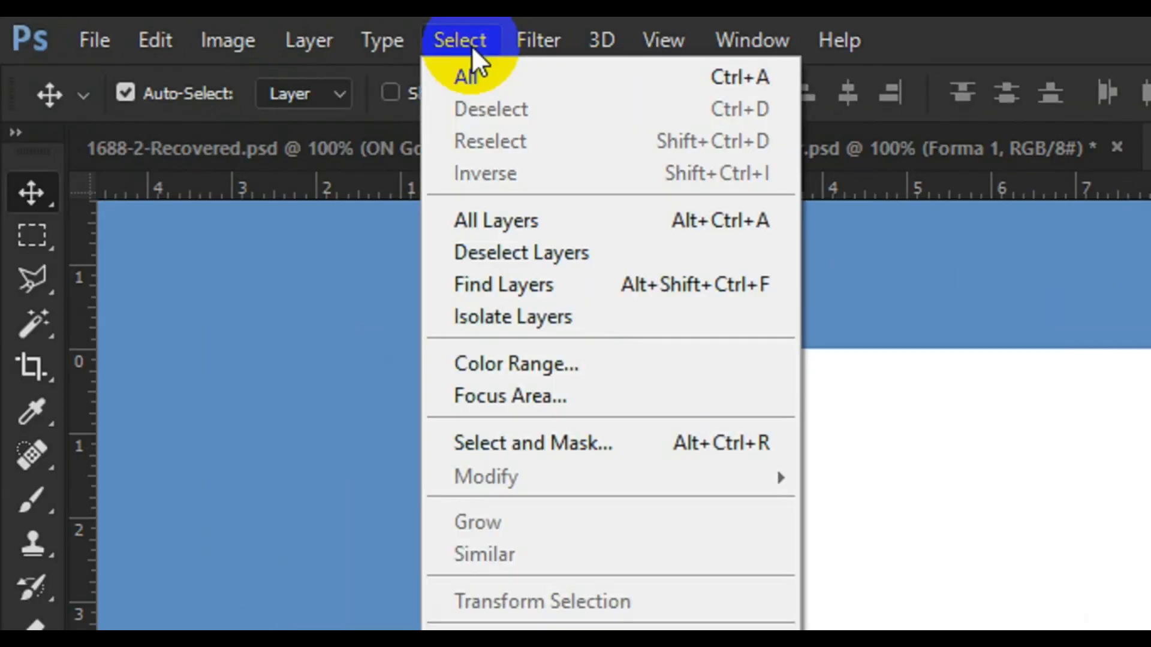
pyautogui.click(539, 75)
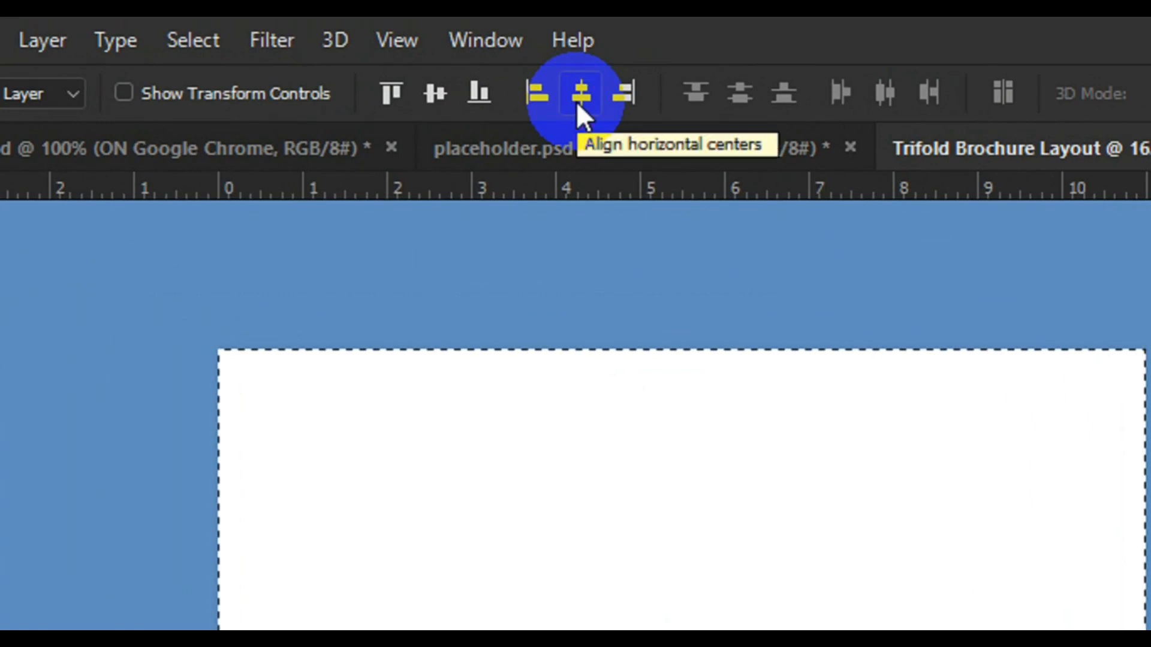
pyautogui.click(577, 100)
pyautogui.click(437, 98)
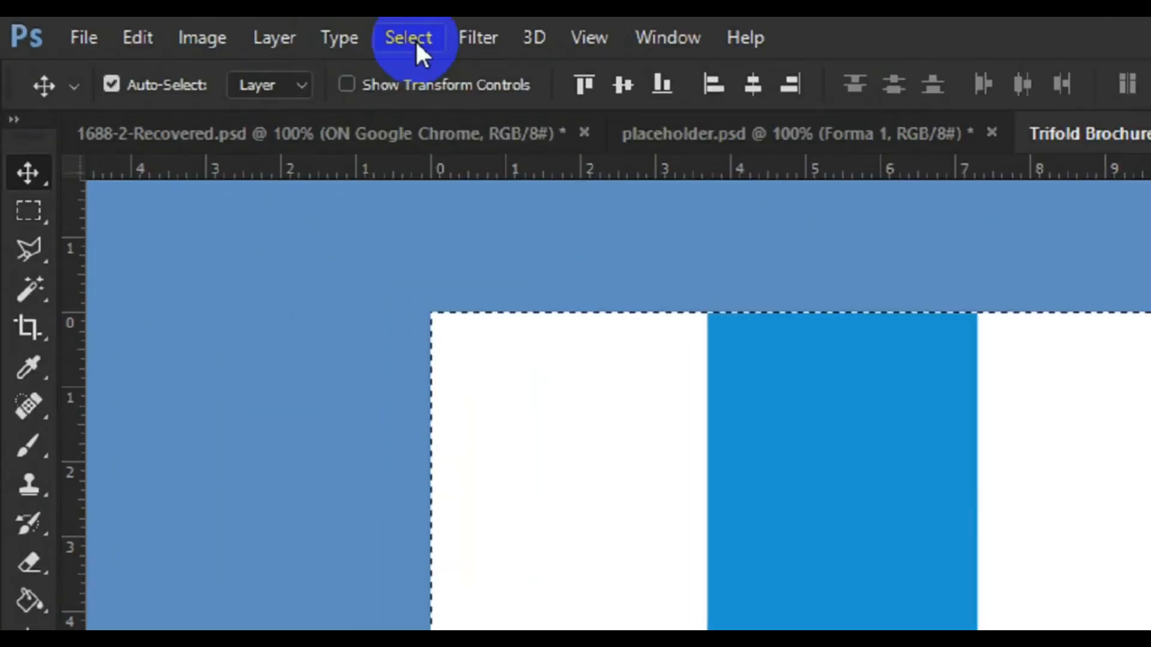
pyautogui.click(469, 45)
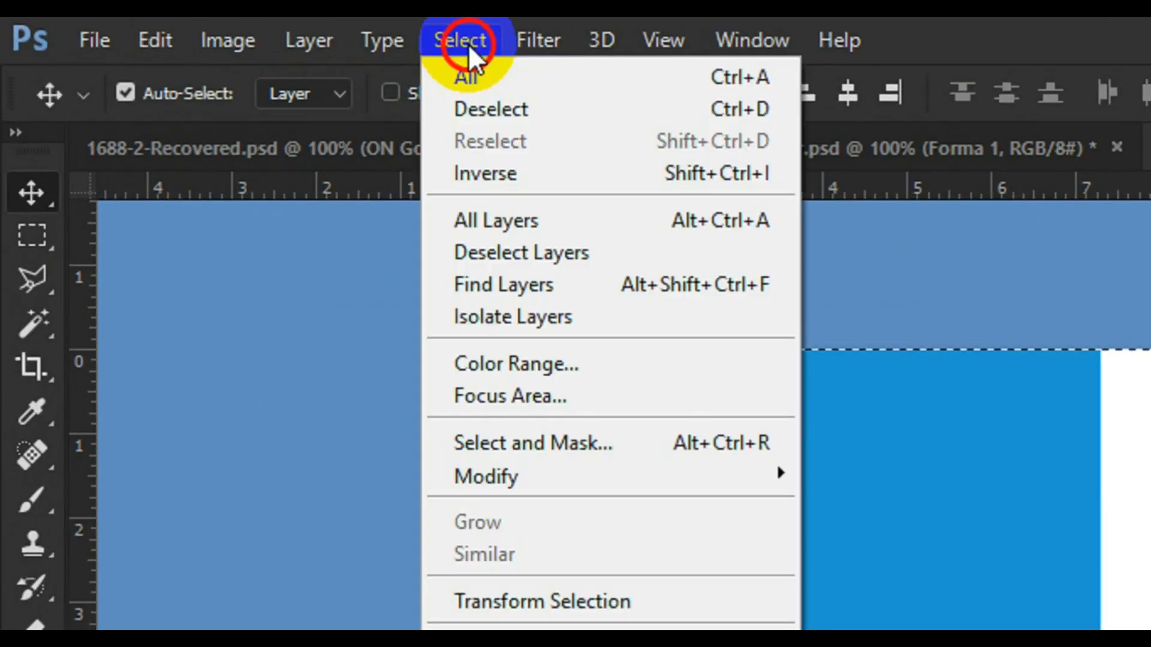
pyautogui.click(537, 108)
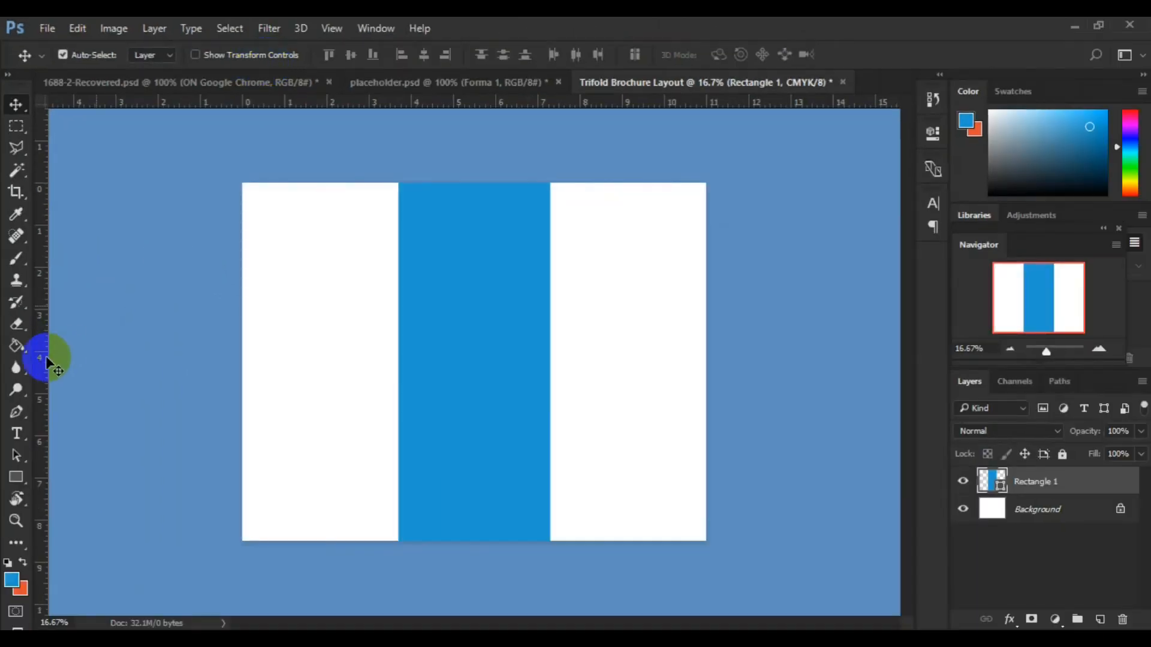
# - Place guides along all four page edges and along both vertical sides of the blue center rectangle
pyautogui.moveTo(46, 358); pyautogui.dragTo(238, 353)
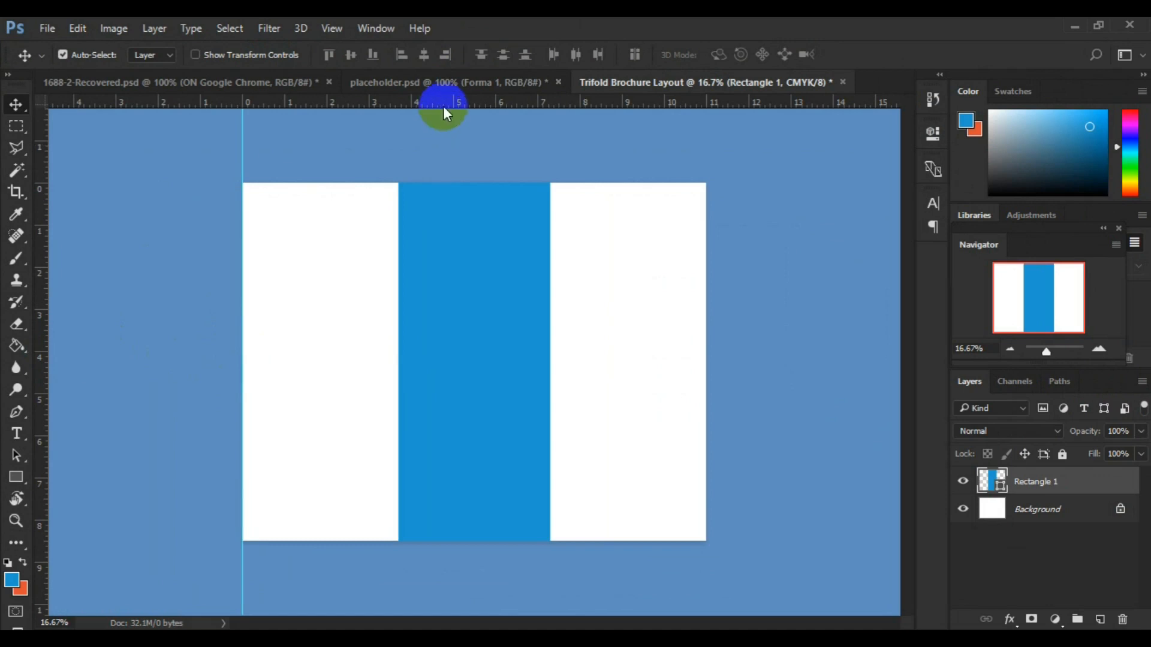
pyautogui.moveTo(443, 112); pyautogui.dragTo(448, 182)
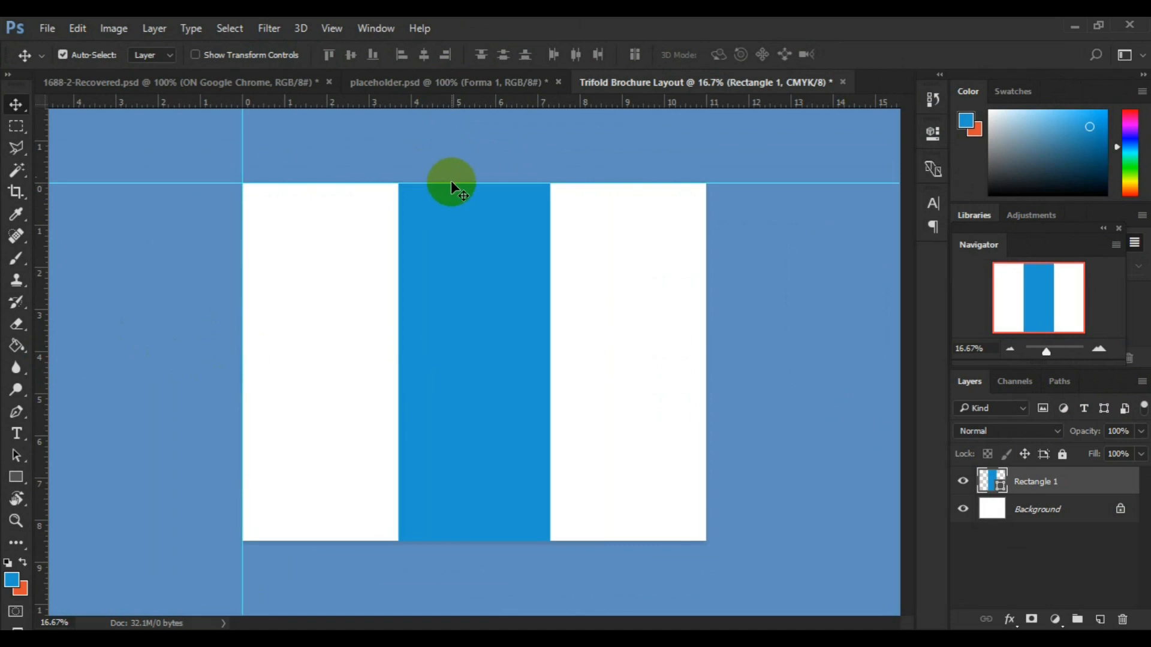
pyautogui.moveTo(500, 108); pyautogui.dragTo(491, 537)
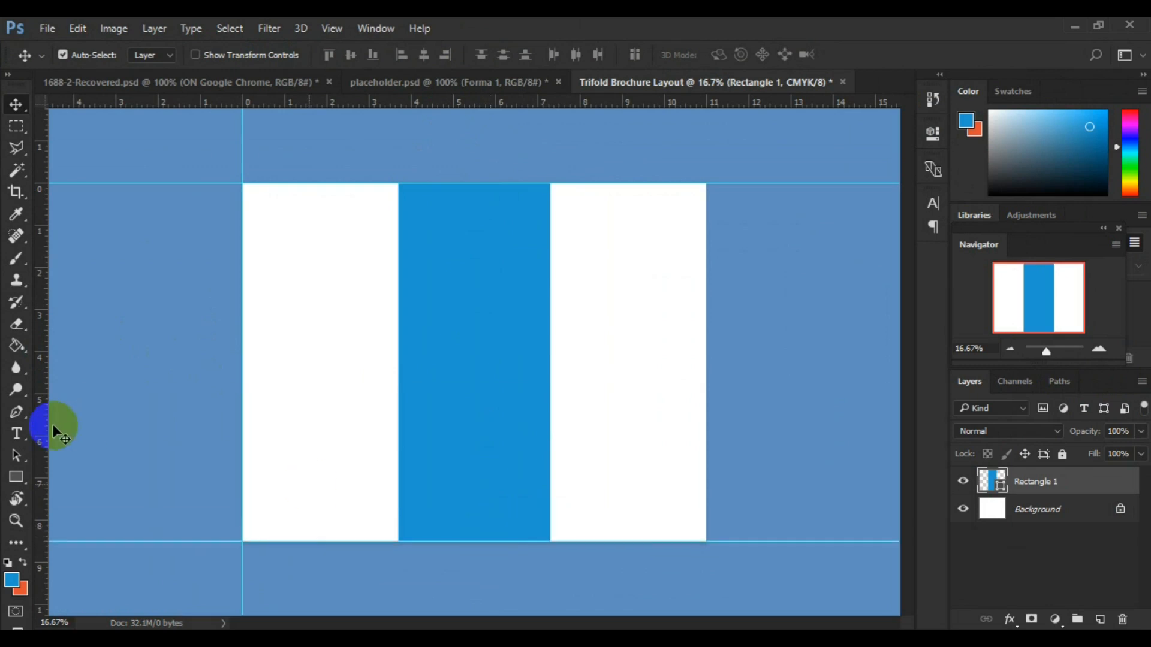
pyautogui.moveTo(43, 428); pyautogui.dragTo(705, 403)
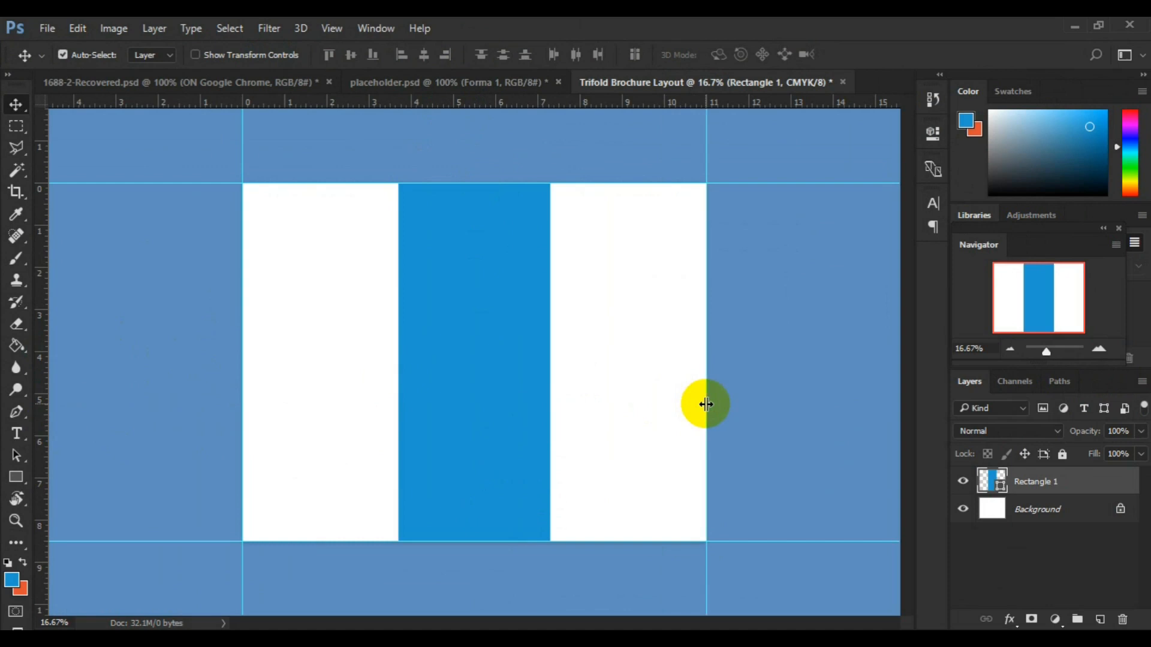
pyautogui.moveTo(38, 408); pyautogui.dragTo(391, 405)
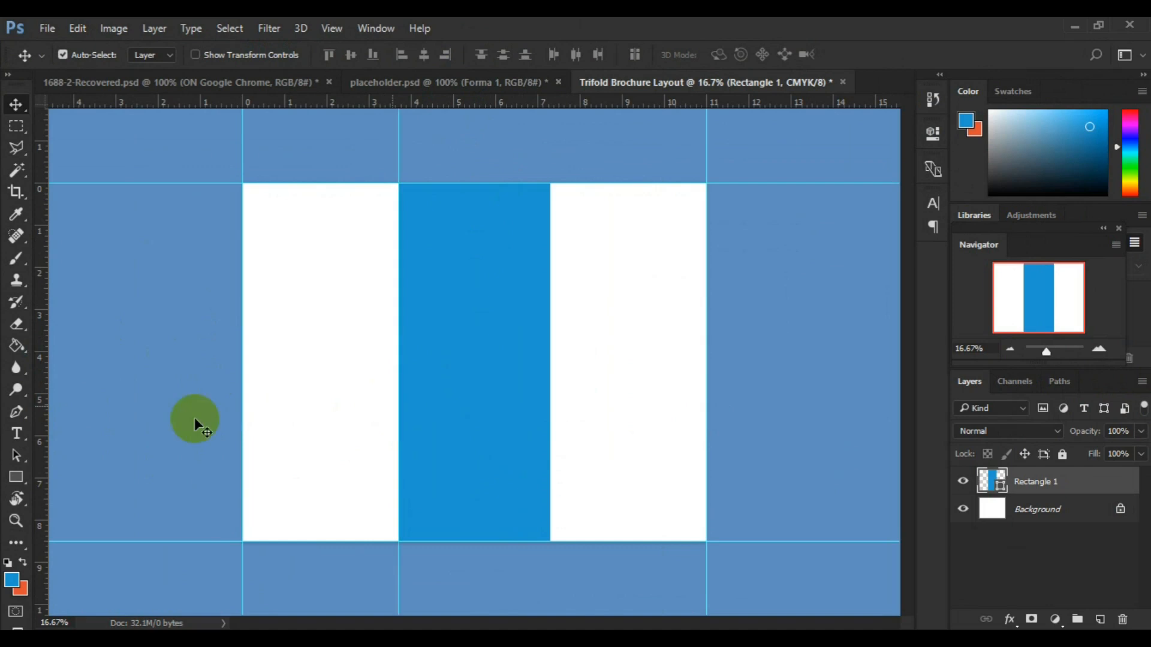
pyautogui.moveTo(48, 446); pyautogui.dragTo(545, 391)
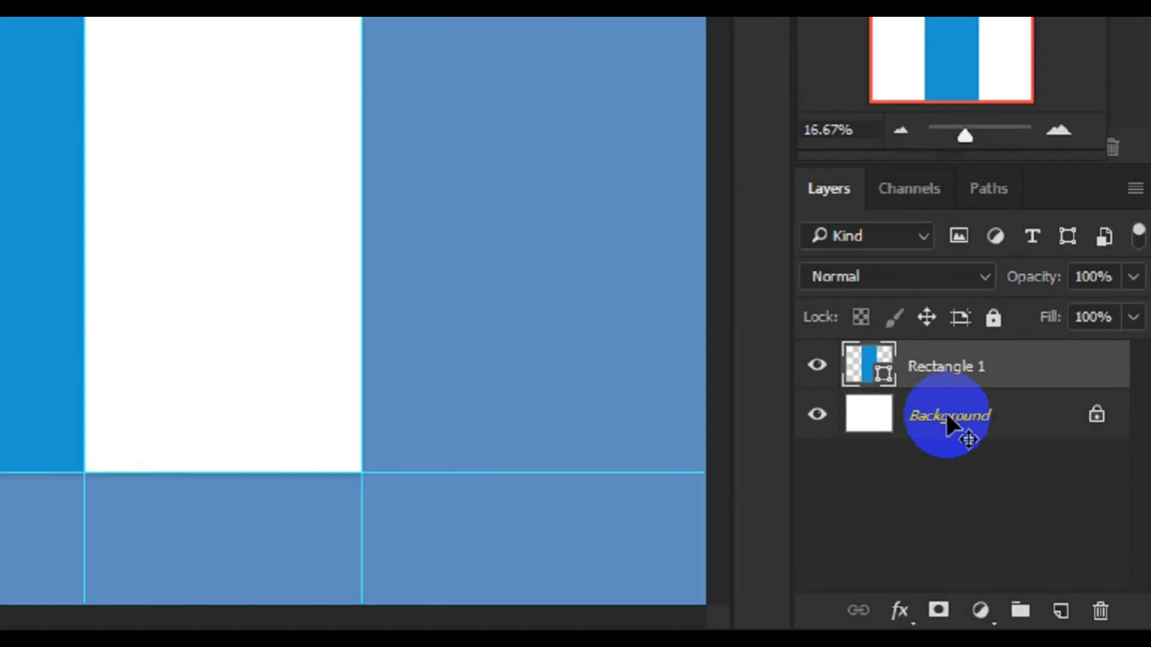
# - Convert the locked Background layer into a regular layer, keeping the default layer settings
pyautogui.click(1042, 513)
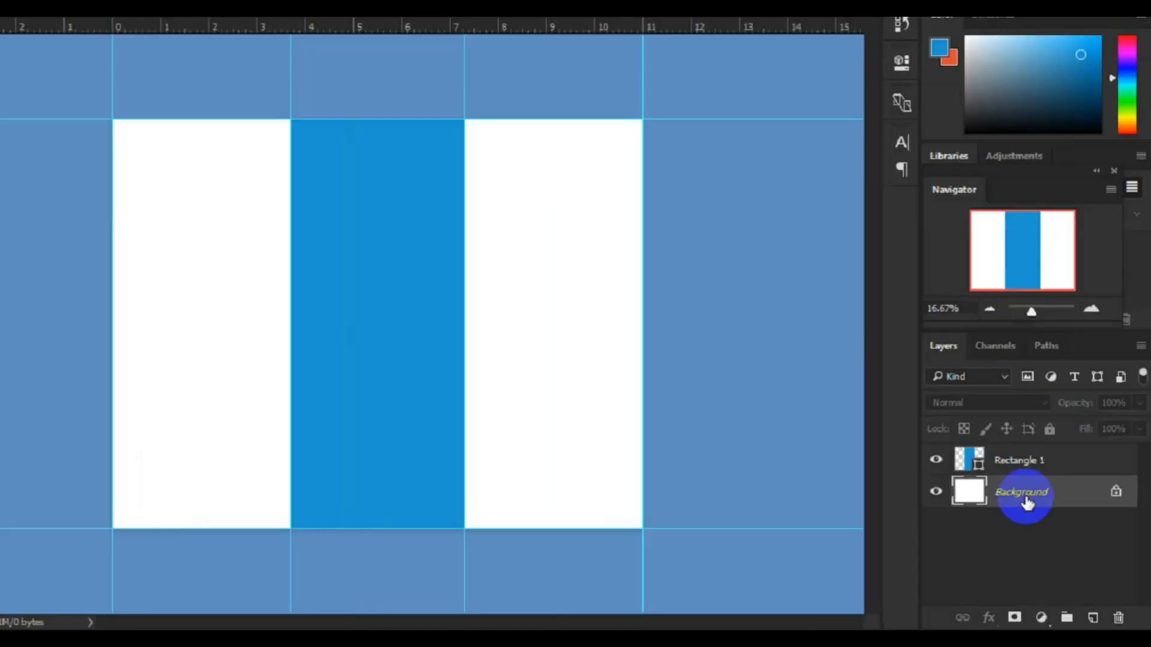
pyautogui.doubleClick(1007, 479)
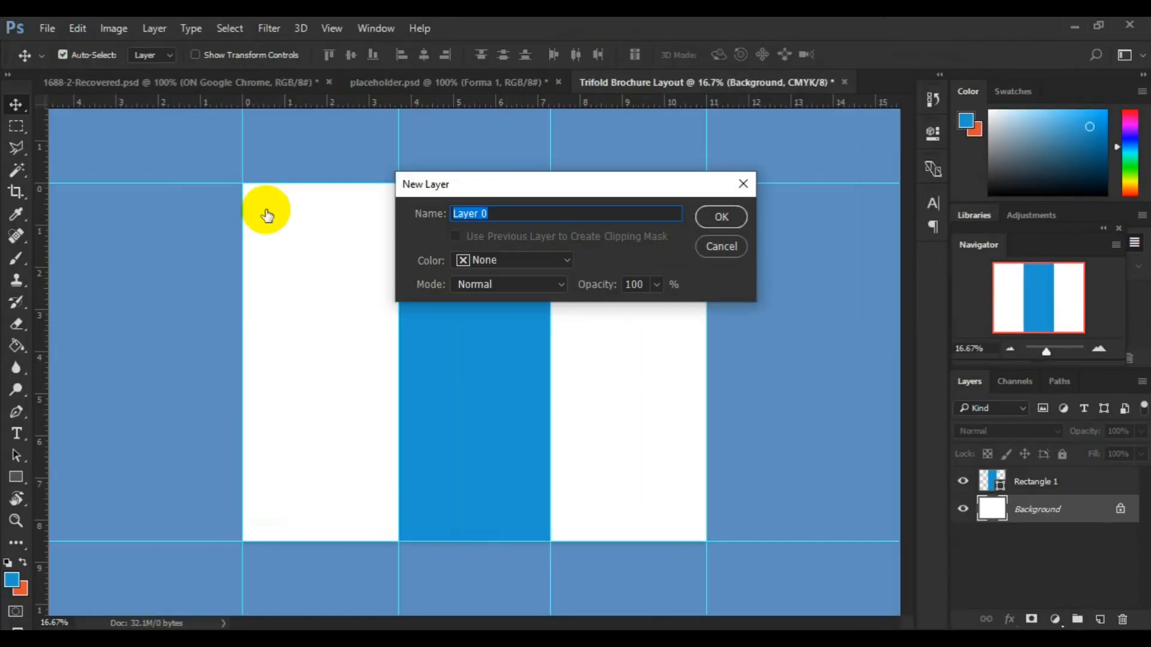
pyautogui.click(725, 218)
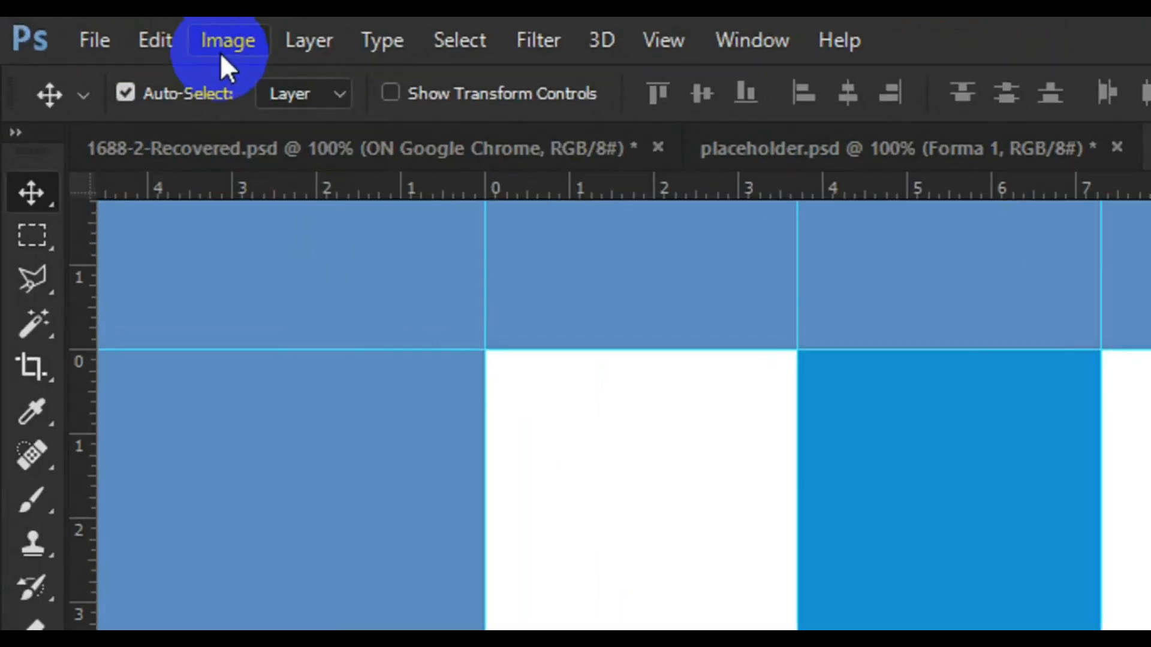
# - Enlarge the canvas by a relative 0.25 inches in both width and height, keeping the center anchor
pyautogui.click(223, 48)
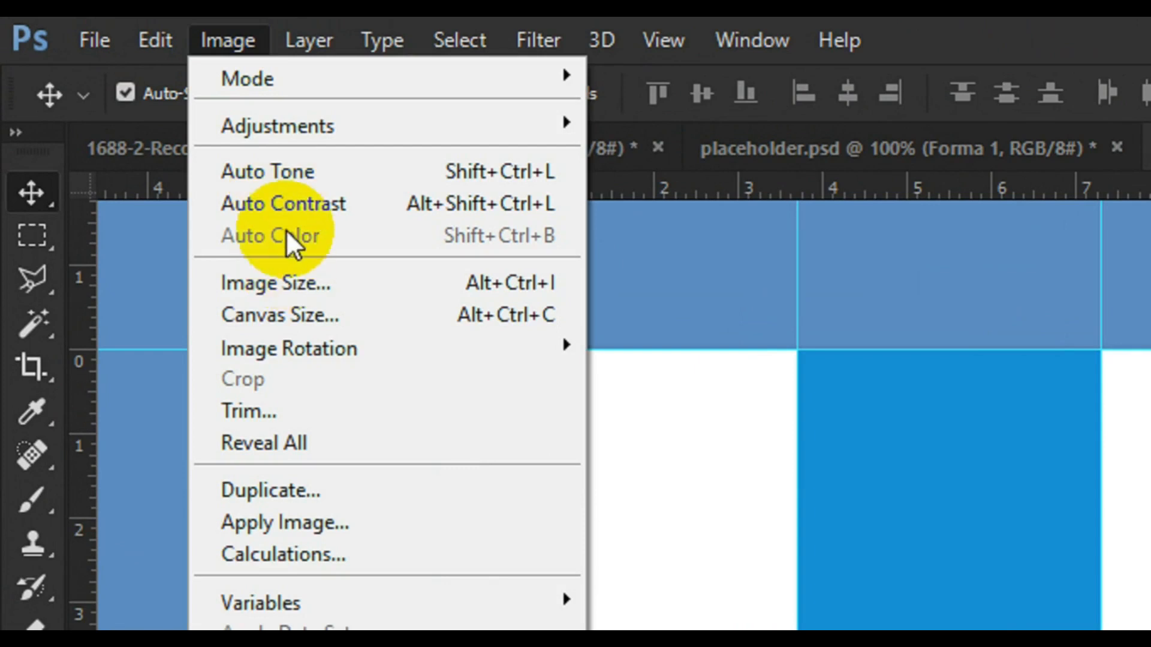
pyautogui.click(278, 313)
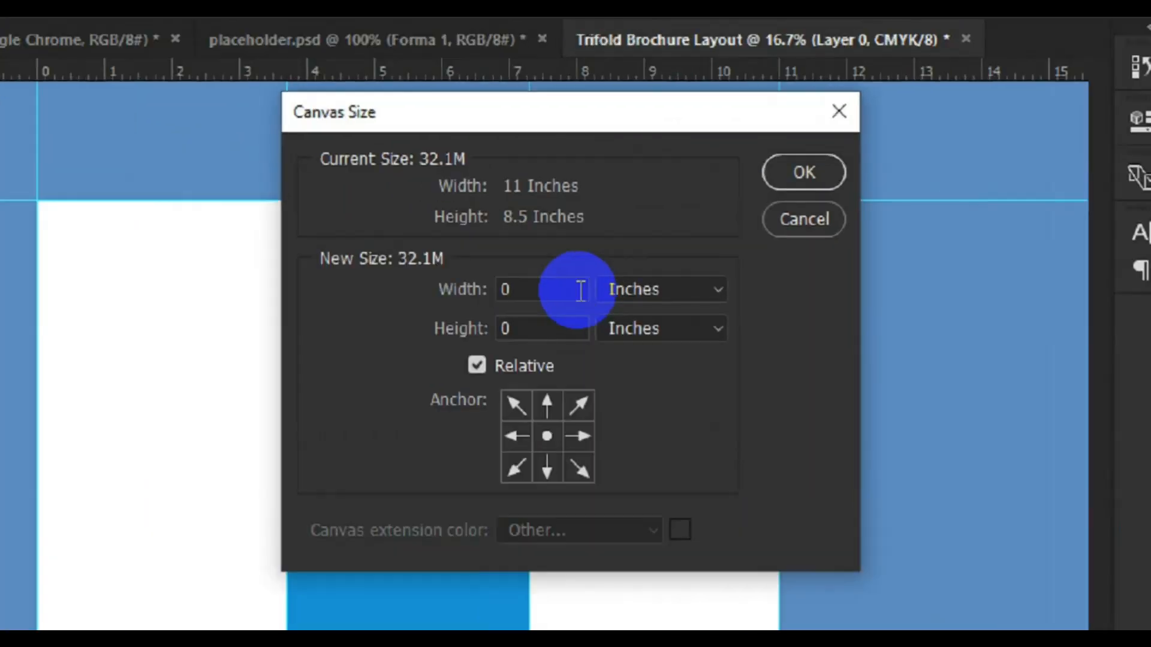
pyautogui.click(580, 292)
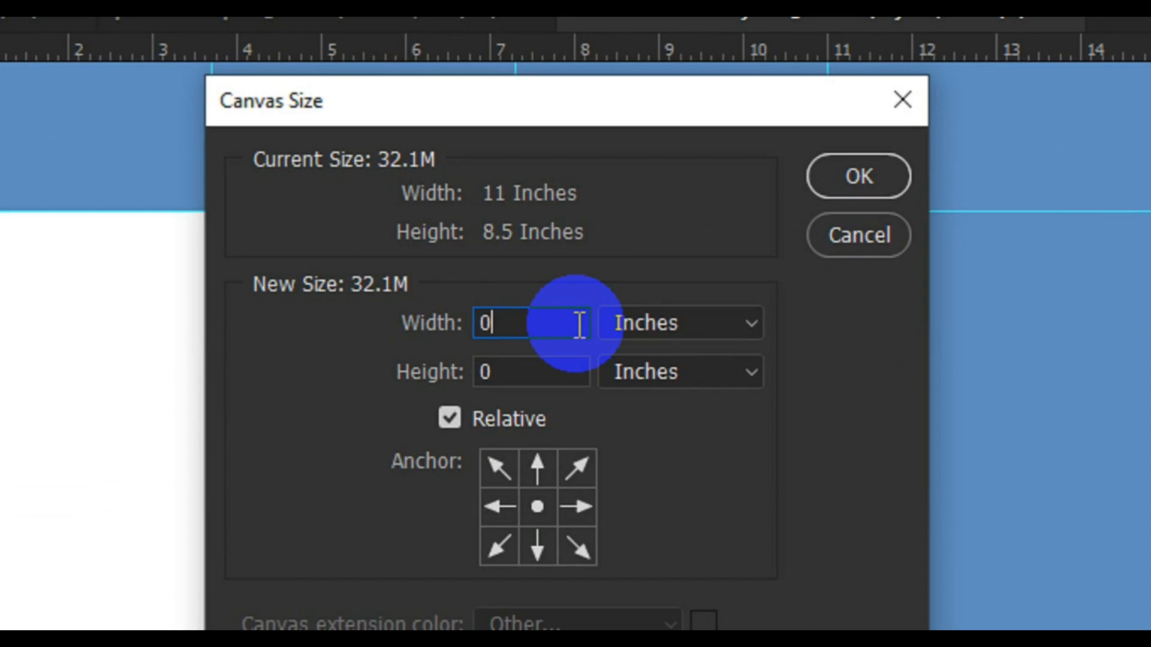
pyautogui.press('BackSpace')
pyautogui.write('0.25')
pyautogui.click(554, 372)
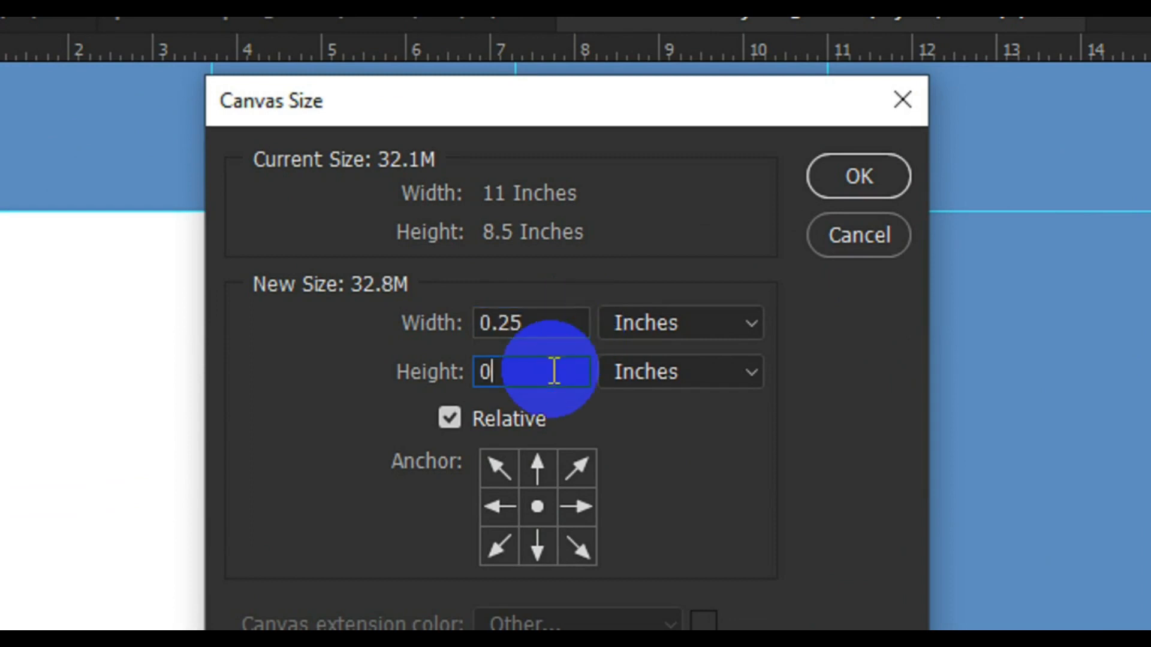
pyautogui.write('.2')
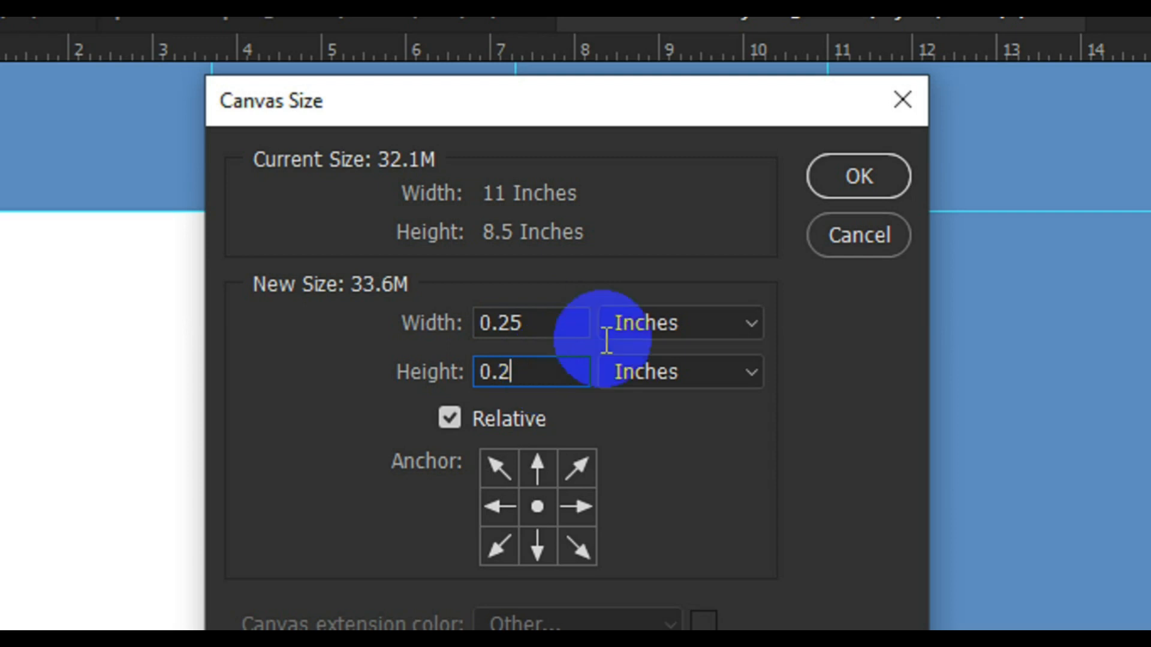
pyautogui.write('5')
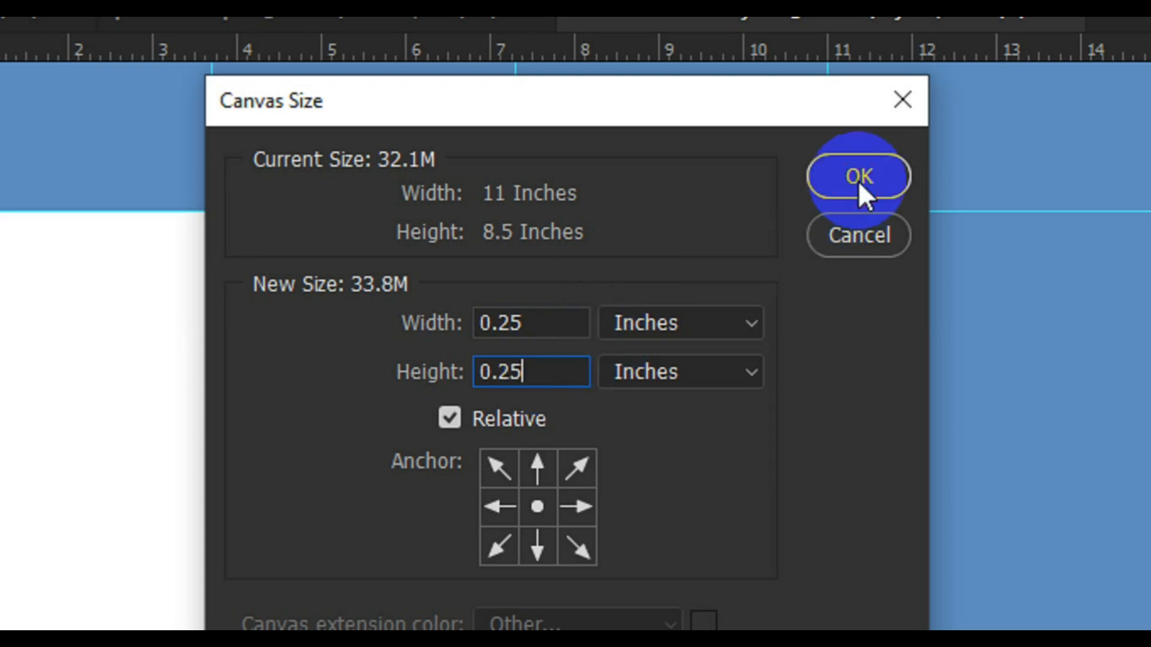
pyautogui.click(859, 176)
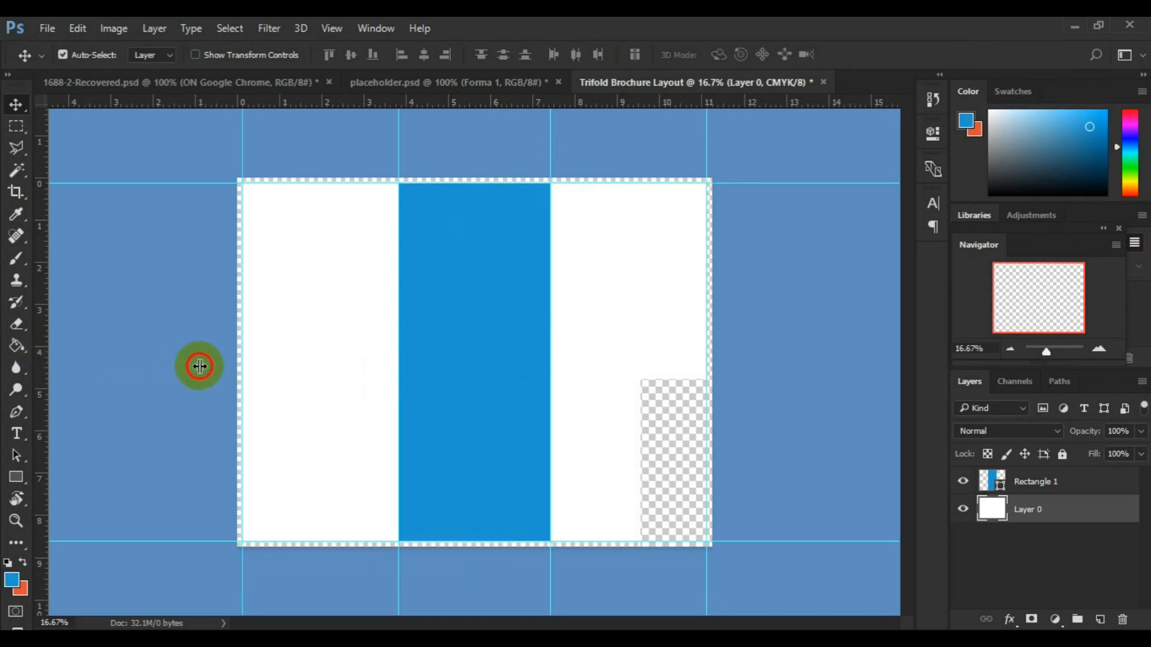
# - Place guides along all four outer edges of the enlarged canvas to mark the bleed boundary
pyautogui.moveTo(223, 367); pyautogui.dragTo(233, 369)
pyautogui.moveTo(232, 369); pyautogui.dragTo(237, 367)
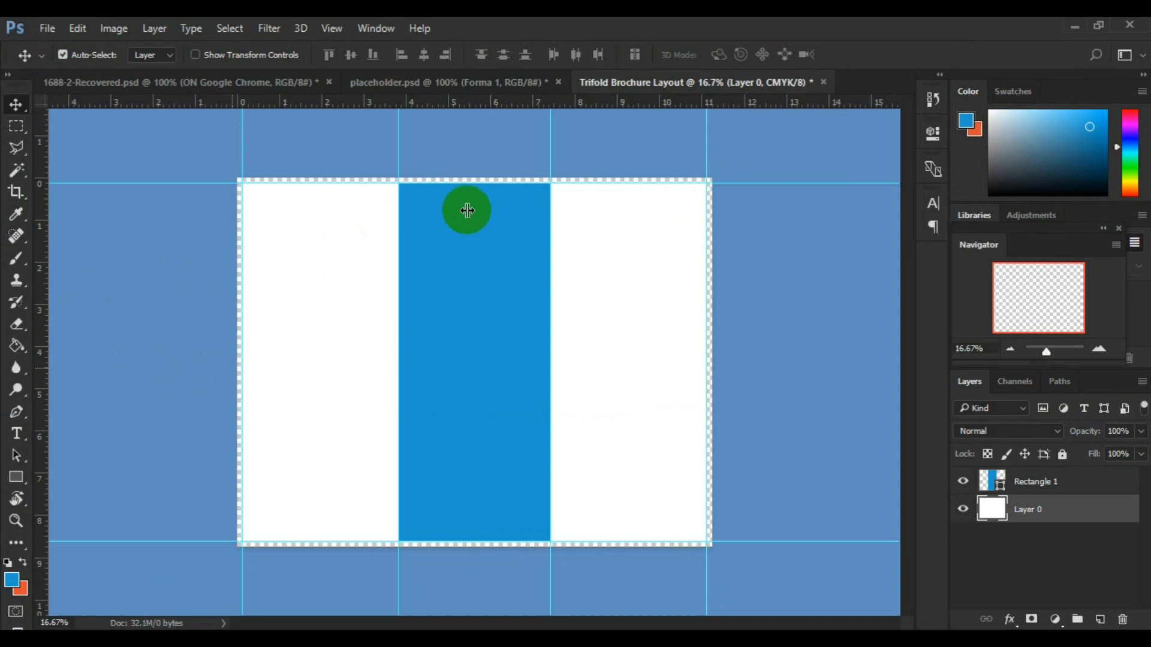
pyautogui.moveTo(519, 103); pyautogui.dragTo(519, 179)
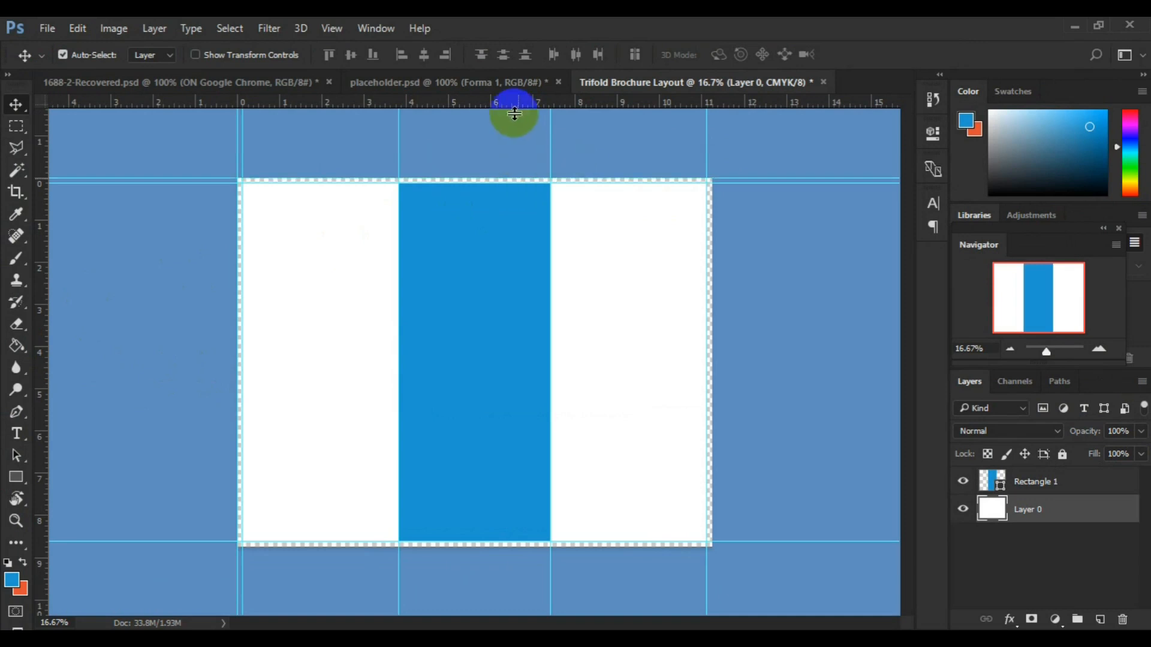
pyautogui.moveTo(512, 108); pyautogui.dragTo(489, 547)
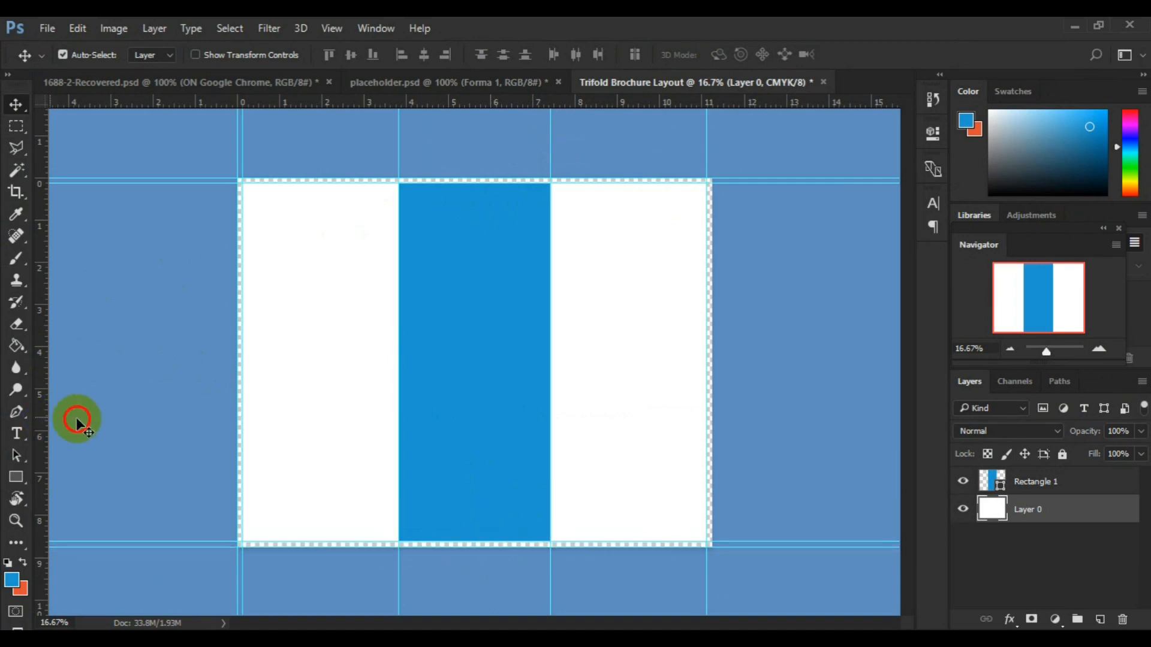
pyautogui.moveTo(633, 359); pyautogui.dragTo(714, 352)
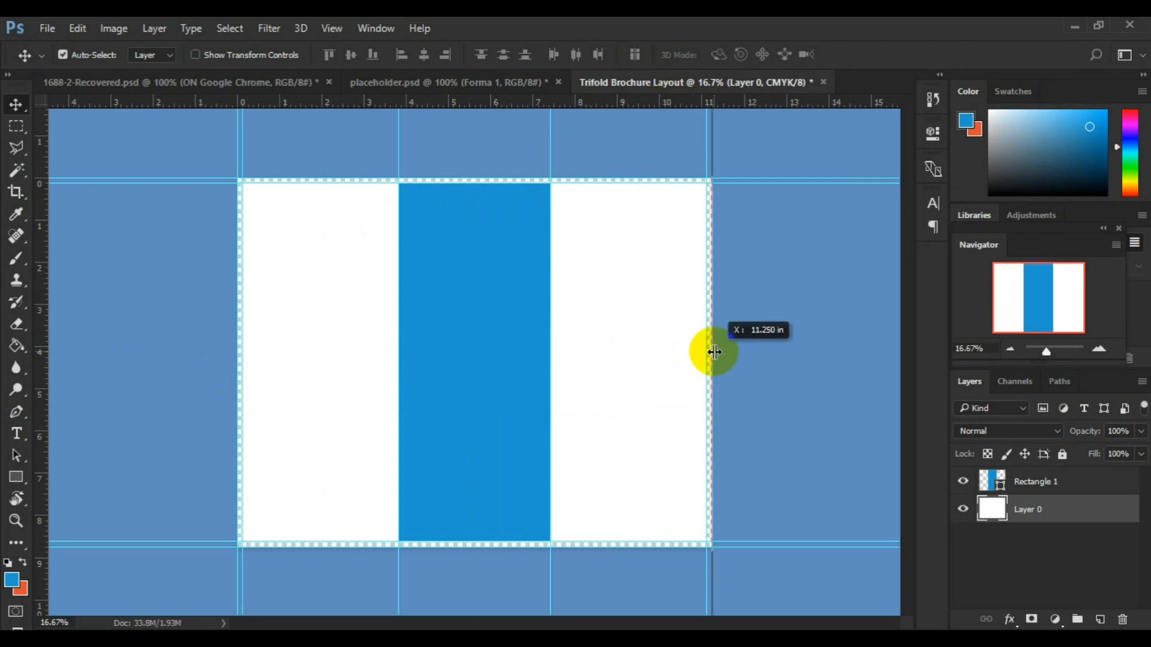
# - Stretch the blue center rectangle vertically to the bleed edges and scale white Layer 0 to fill the whole enlarged canvas
pyautogui.click(518, 404)
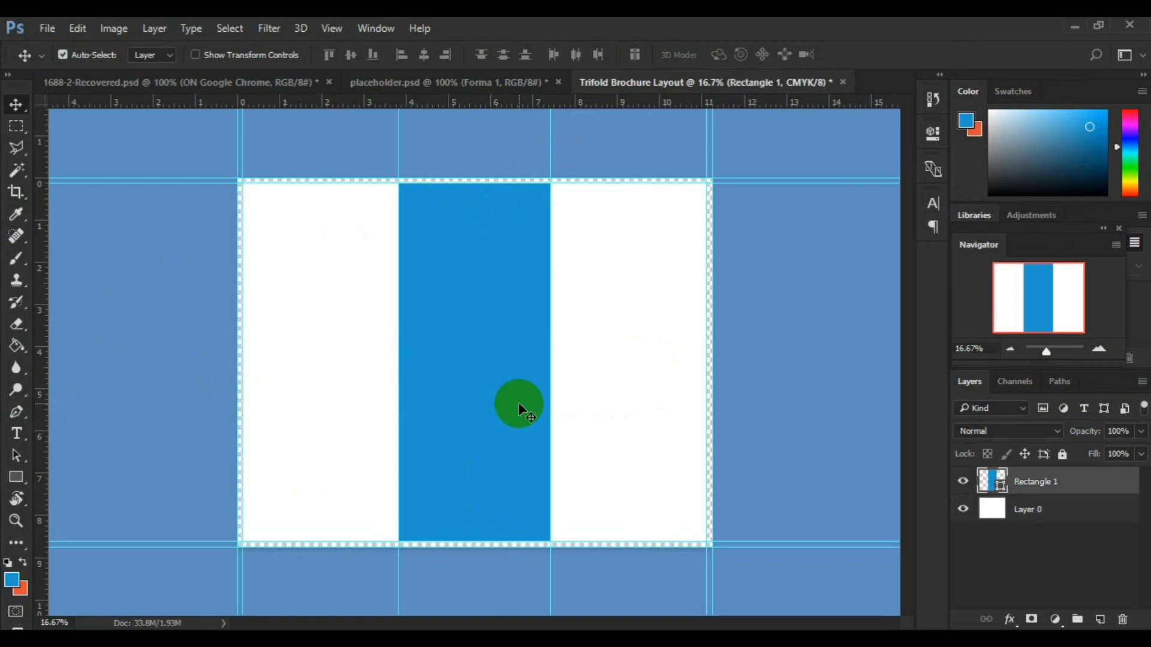
pyautogui.hotkey('ctrl', 't')
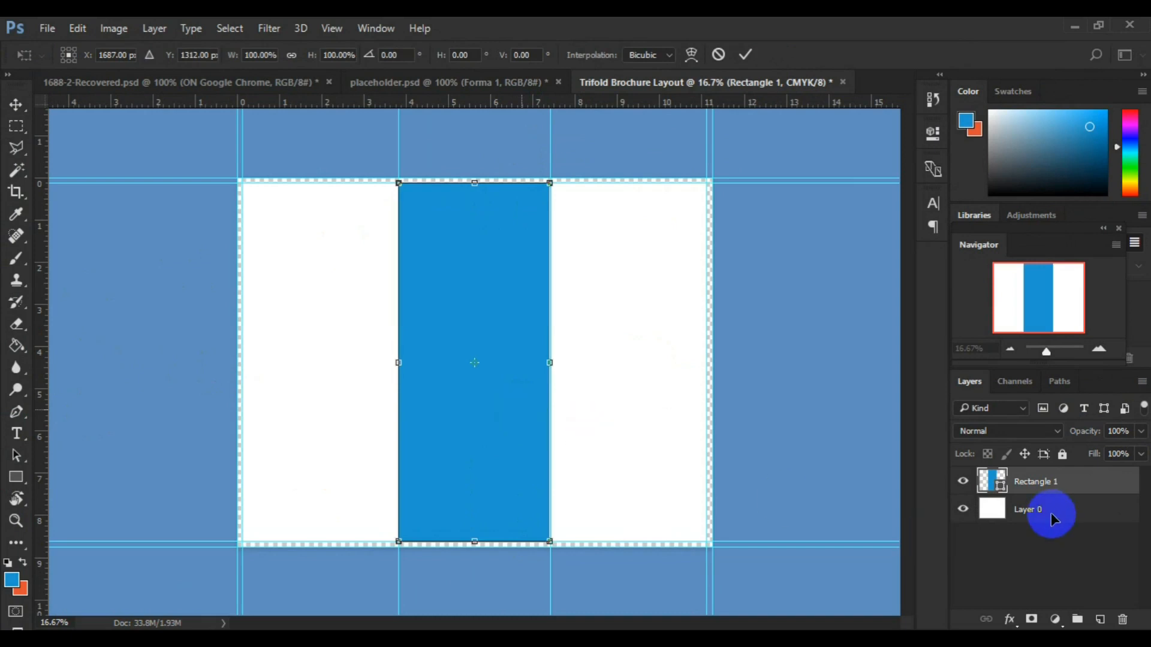
pyautogui.click(742, 63)
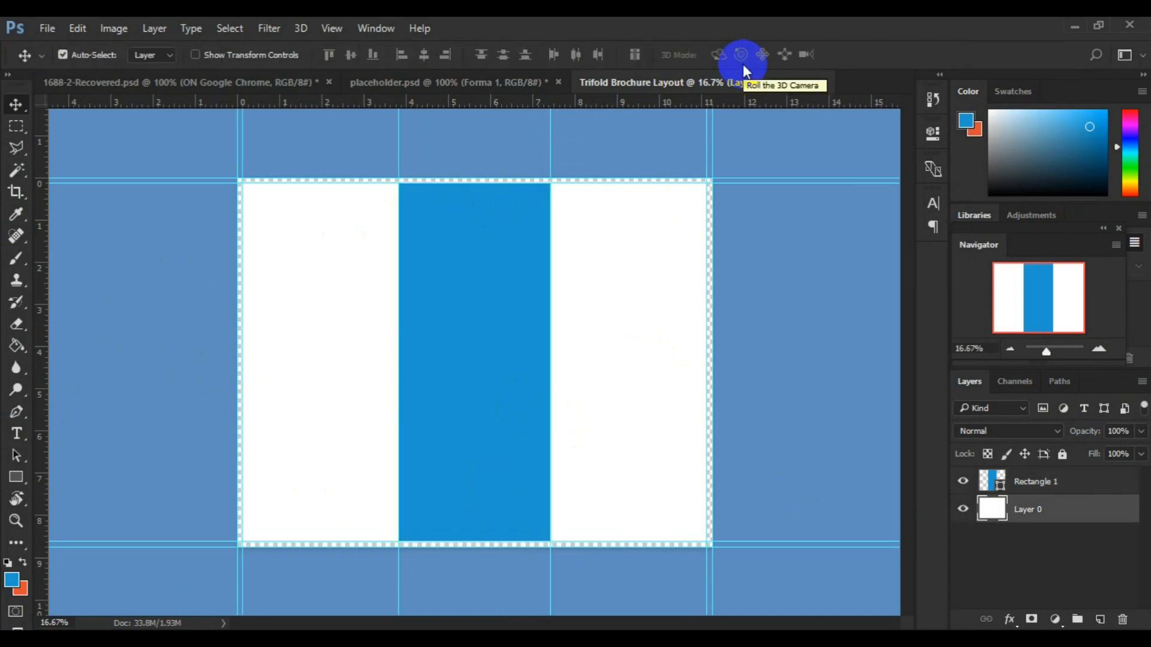
pyautogui.hotkey('ctrl', 't')
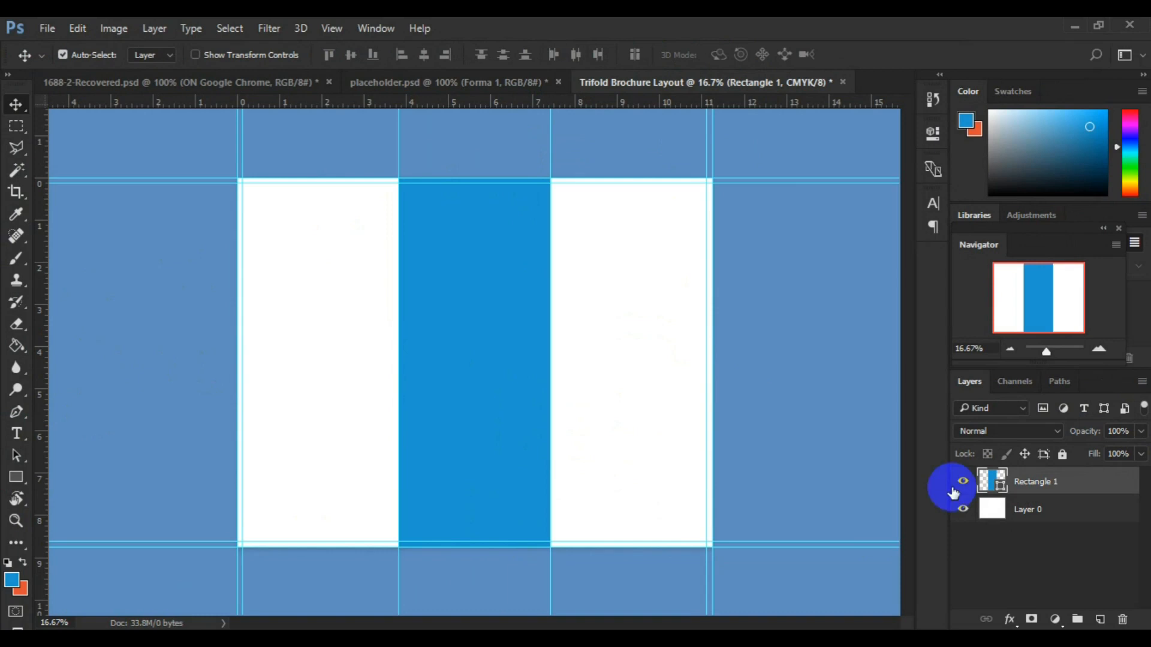
# - Change the center rectangle's fill color to near-black 01080b
pyautogui.doubleClick(1000, 488)
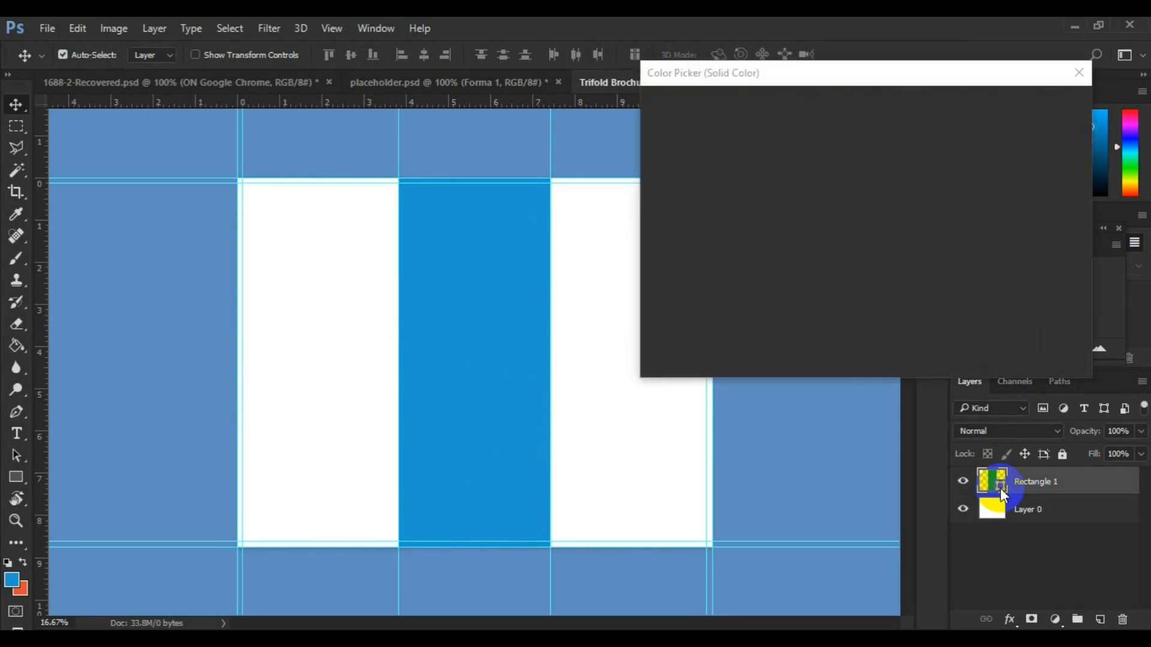
pyautogui.click(852, 318)
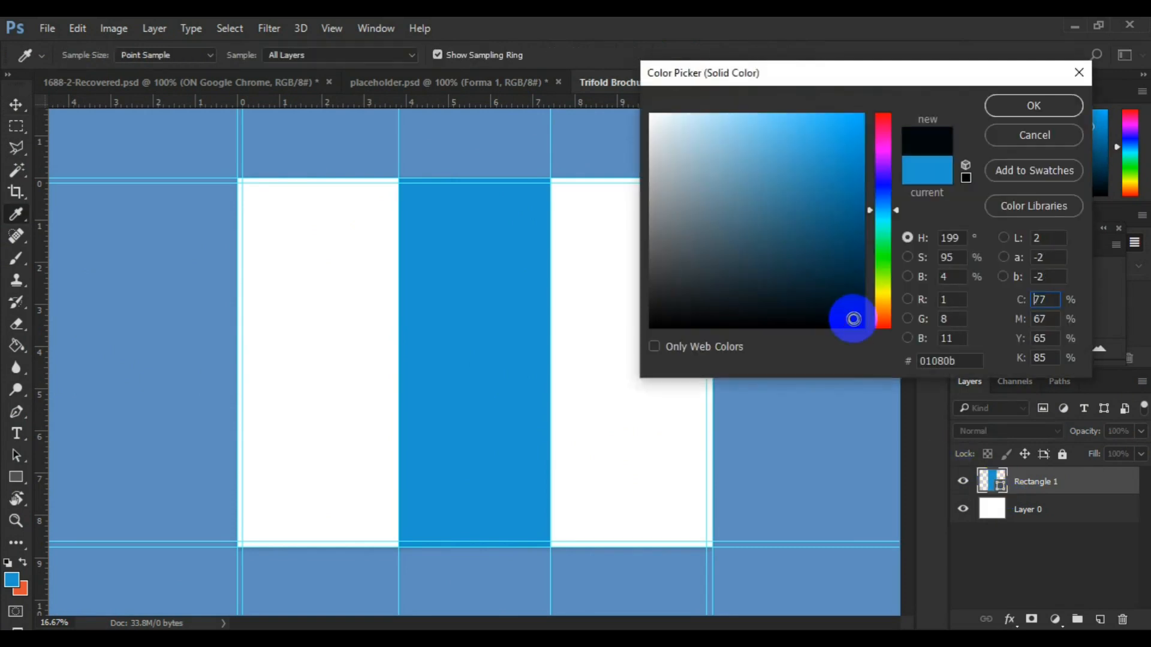
pyautogui.click(1041, 105)
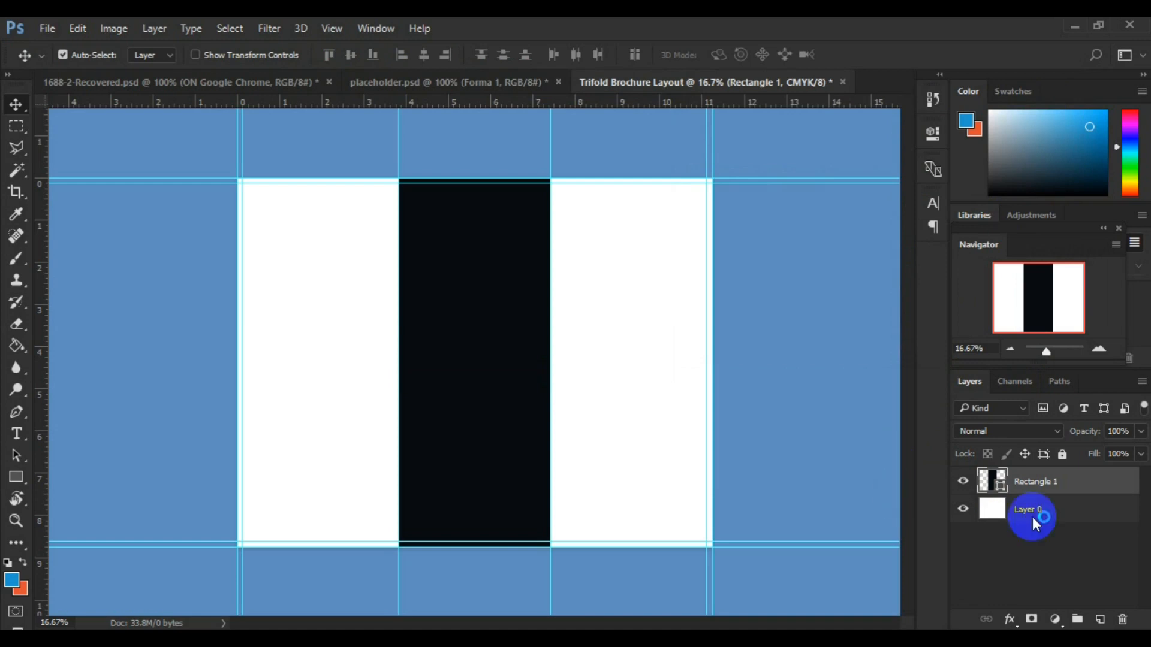
# - Draw an orange 3375 by 2625 px rectangle covering the whole canvas, directly above Layer 0 and beneath the black center panel
pyautogui.click(1047, 520)
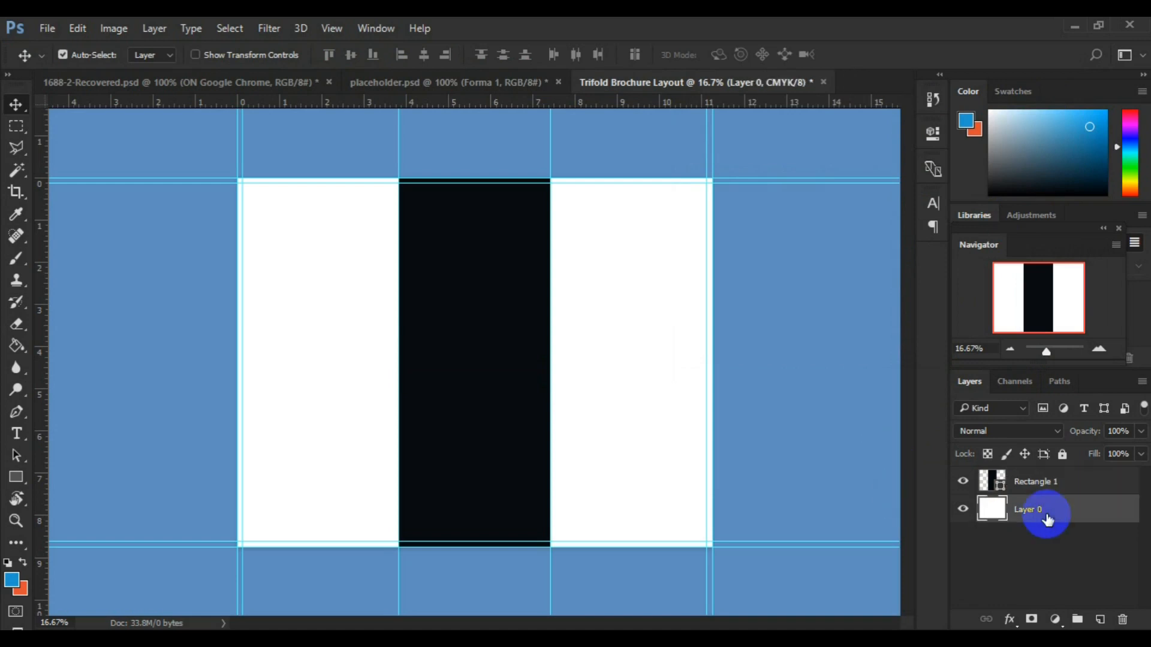
pyautogui.click(15, 483)
pyautogui.press('x')
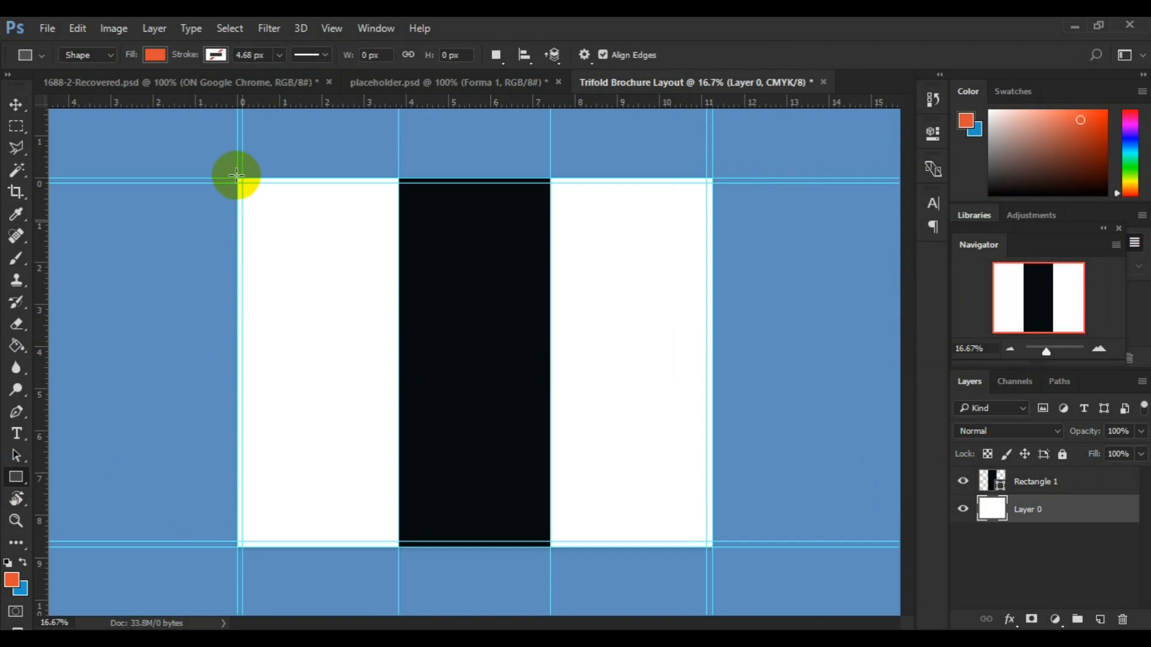
pyautogui.moveTo(499, 318); pyautogui.dragTo(716, 545)
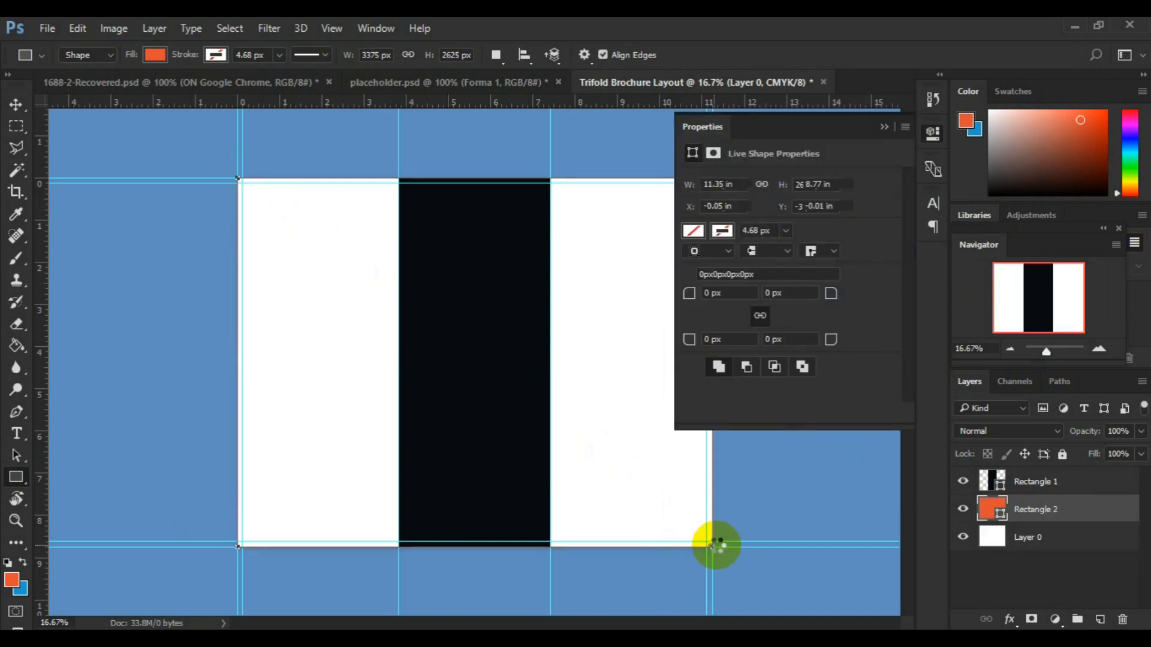
pyautogui.press('v')
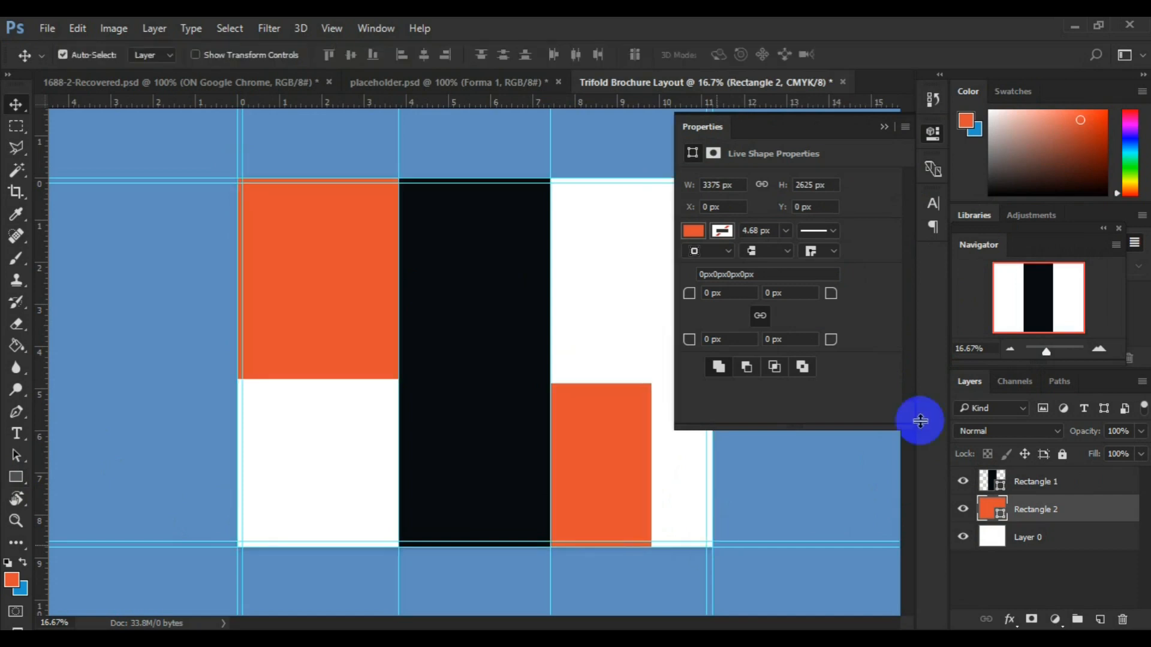
pyautogui.click(884, 127)
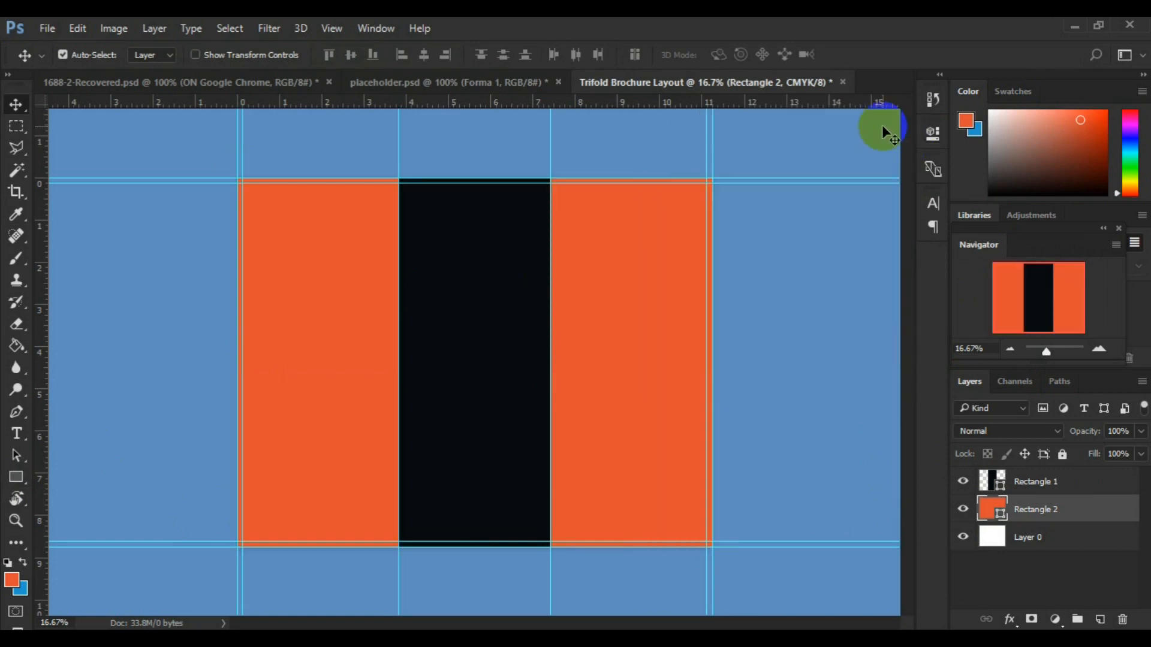